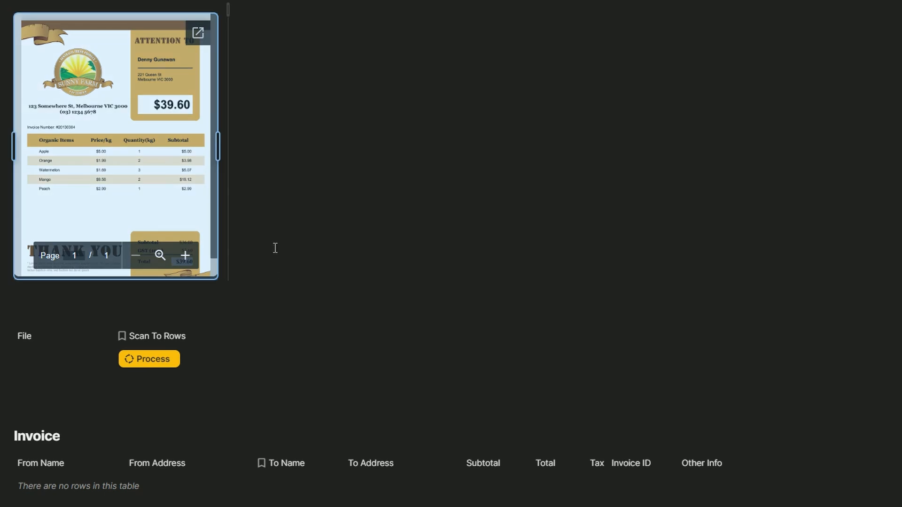
Add the sample invoice PDF to the File column and process it with Scan To Rows.
{"action": "left_click_drag", "start_coordinate": [159, 202], "coordinate": [48, 360]}
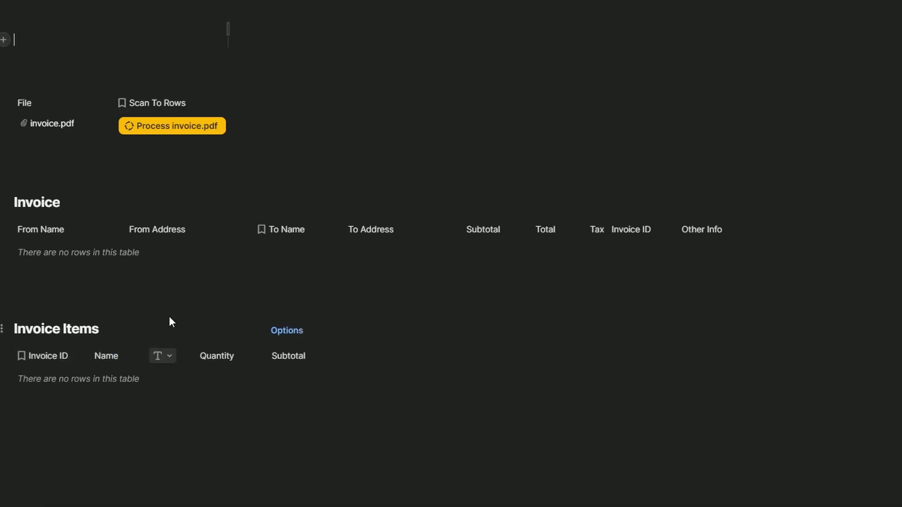
{"action": "left_click", "coordinate": [164, 128]}
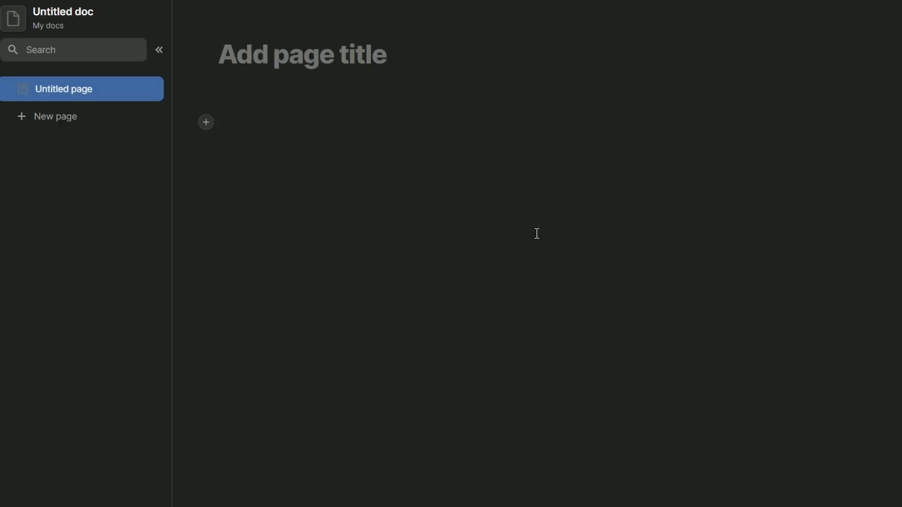
Add the OCR Pack to the untitled doc and insert its Scan() formula on the page.
{"action": "type", "text": "/ocr"}
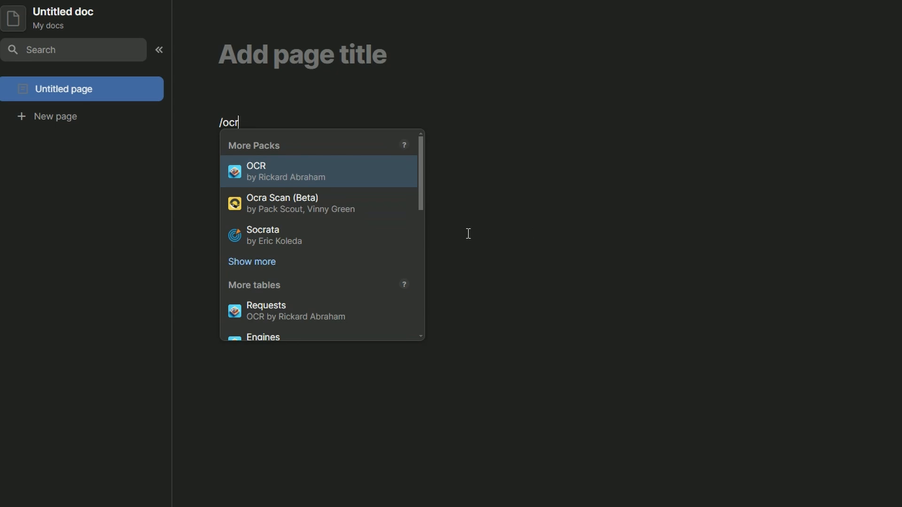
{"action": "left_click", "coordinate": [339, 178]}
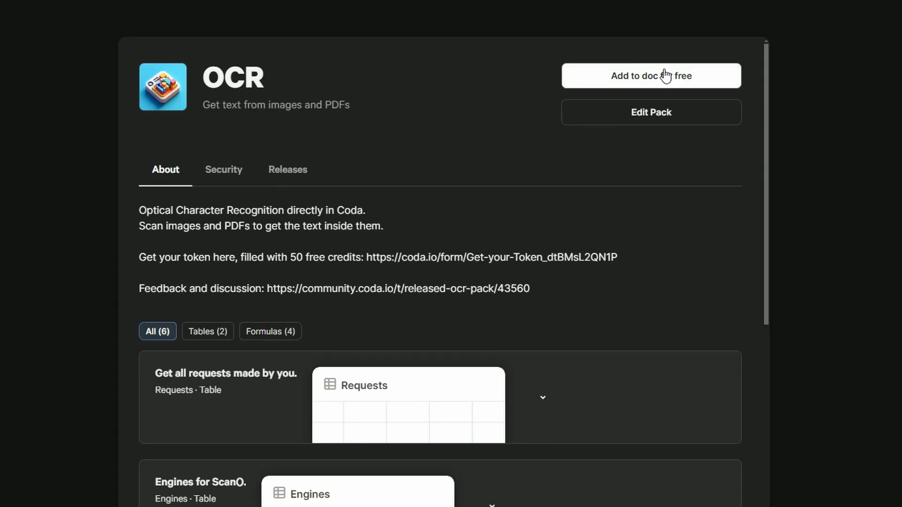
{"action": "left_click", "coordinate": [665, 76]}
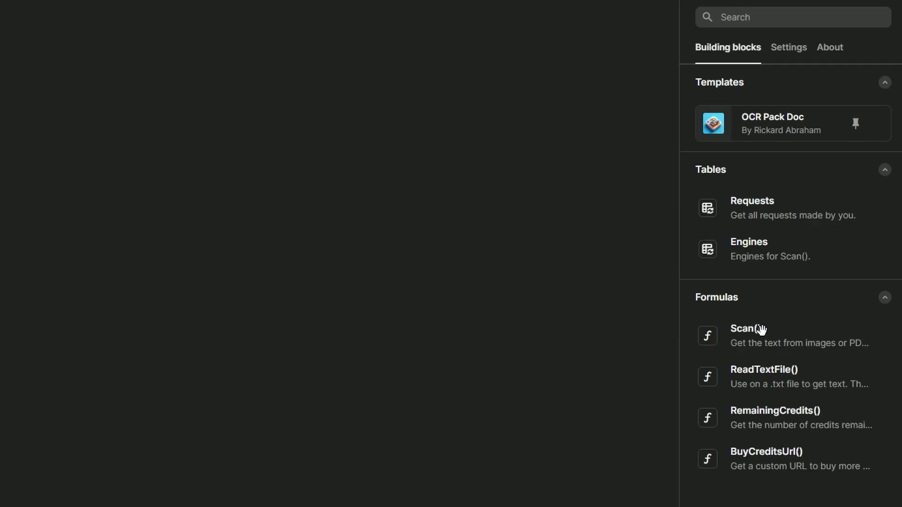
{"action": "left_click_drag", "start_coordinate": [763, 331], "coordinate": [745, 334]}
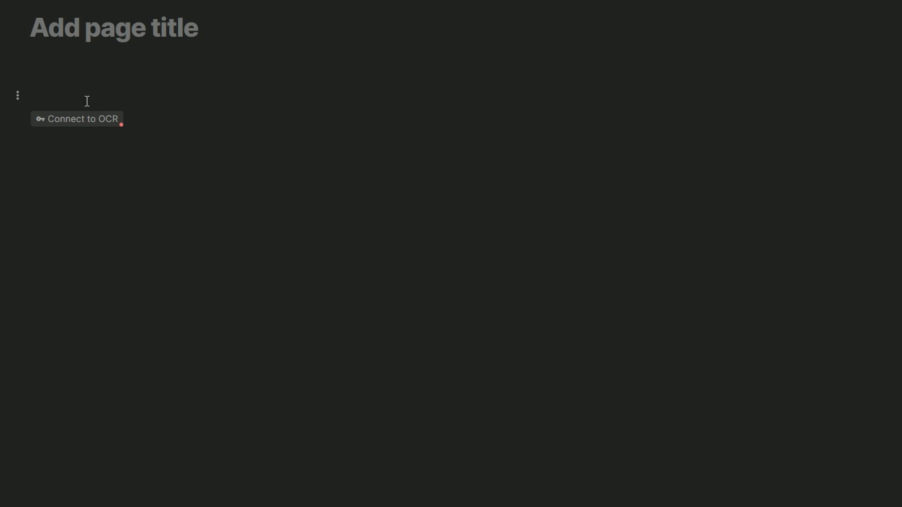
Start connecting the OCR account and request an API token through the Get your Token form, without a message.
{"action": "left_click", "coordinate": [60, 121]}
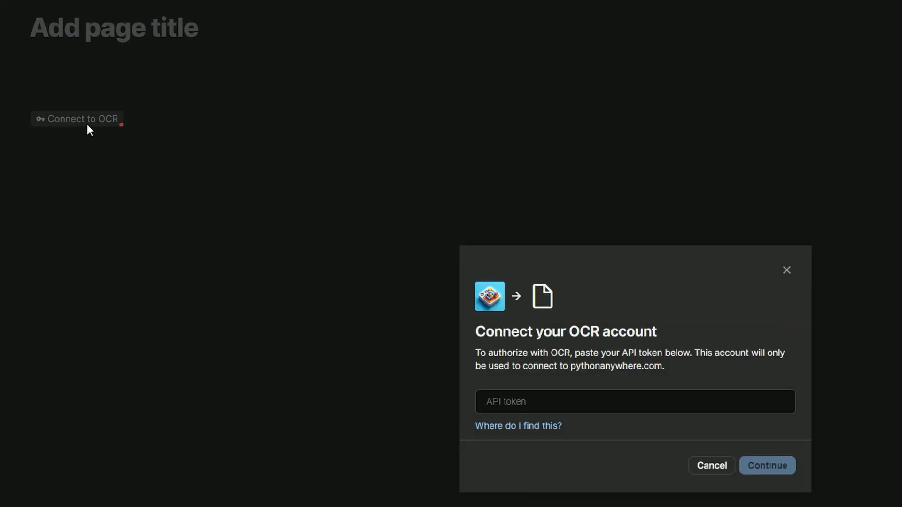
{"action": "left_click", "coordinate": [534, 426]}
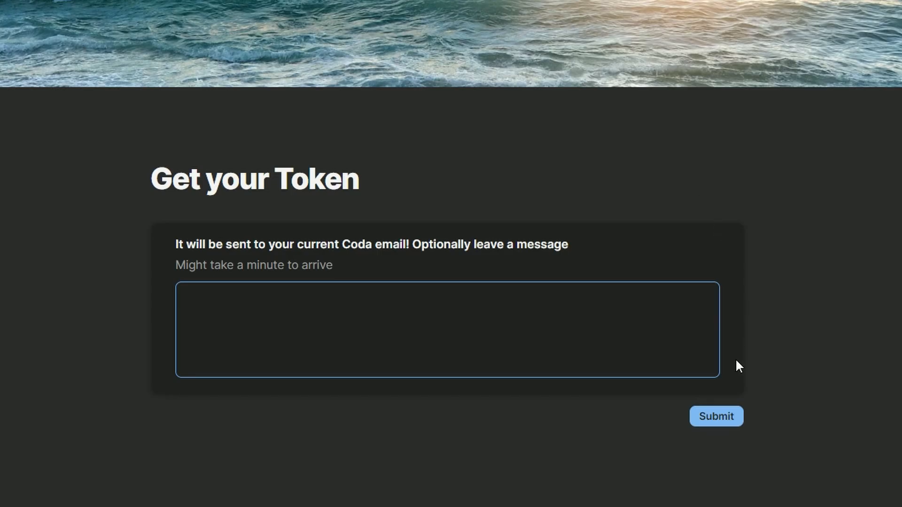
{"action": "left_click", "coordinate": [711, 416]}
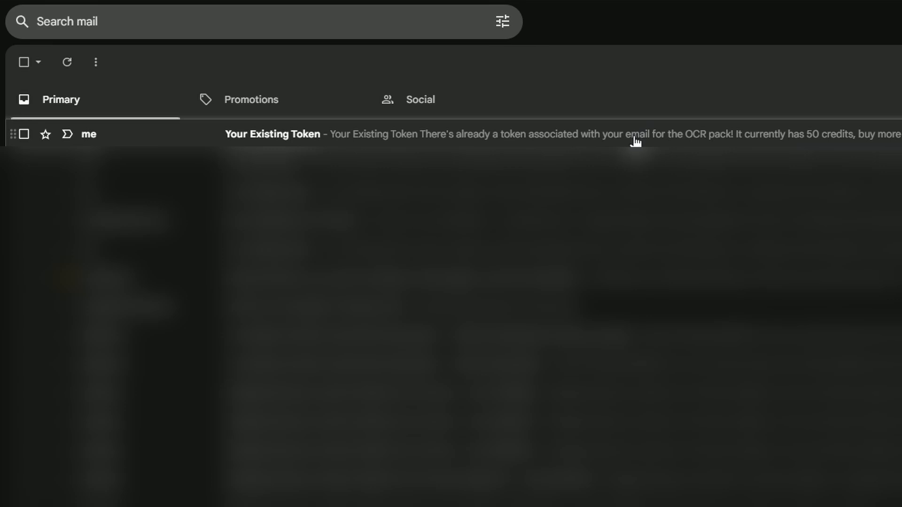
Copy the API token from the token email in Gmail and paste it in Coda to connect OCR as a shared account.
{"action": "left_click", "coordinate": [636, 141]}
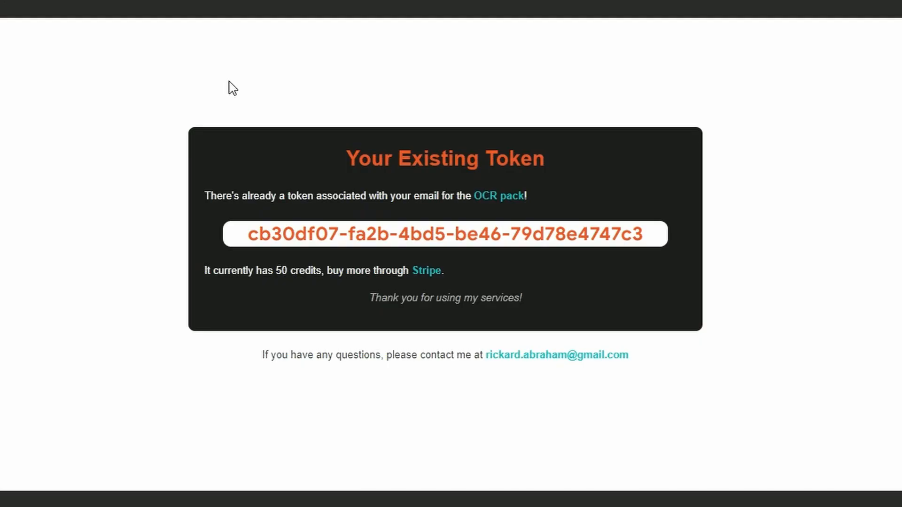
{"action": "left_click", "coordinate": [392, 235]}
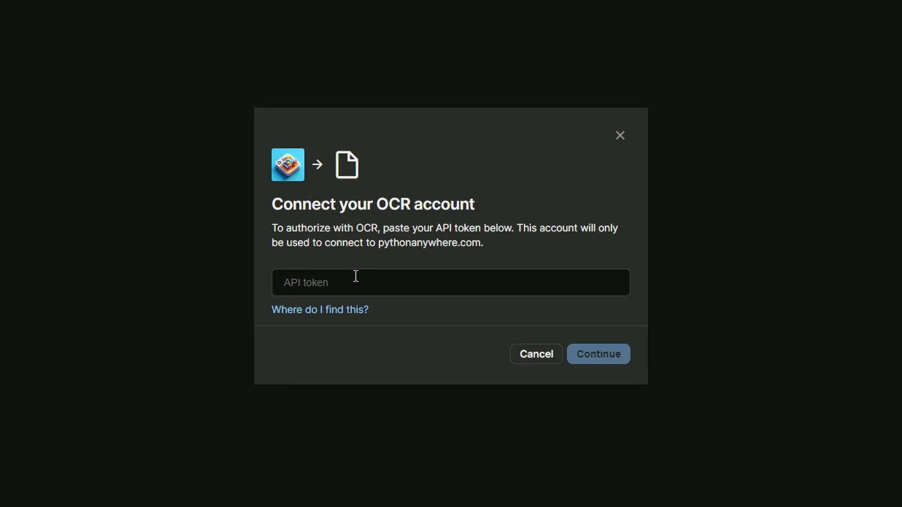
{"action": "left_click", "coordinate": [355, 276]}
{"action": "key", "text": "ctrl+v"}
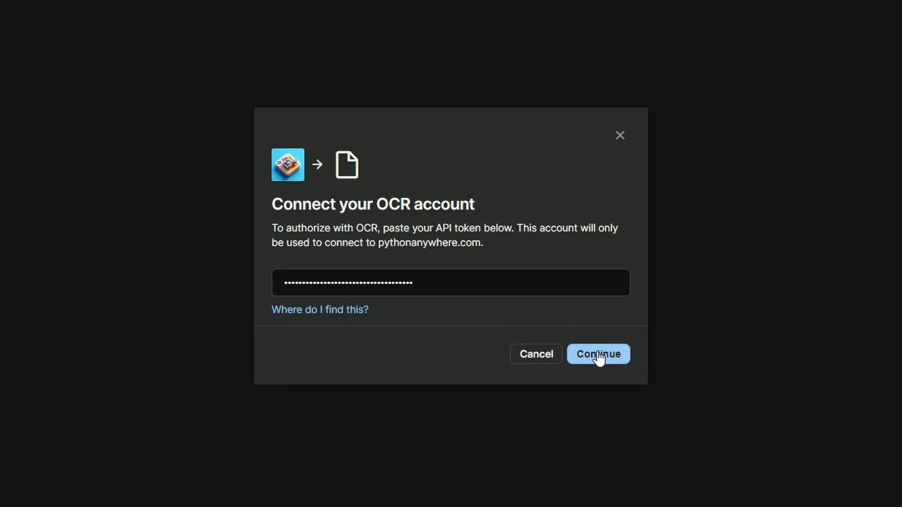
{"action": "left_click", "coordinate": [599, 358]}
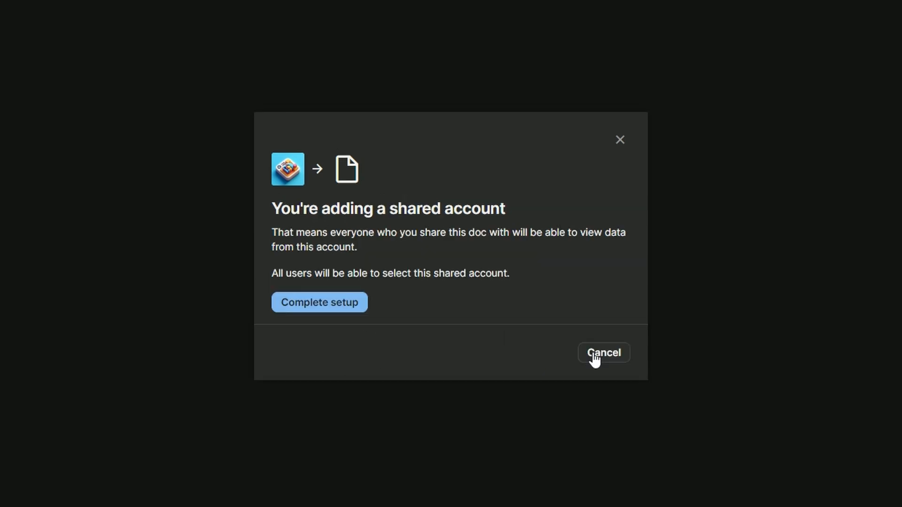
{"action": "left_click", "coordinate": [346, 306]}
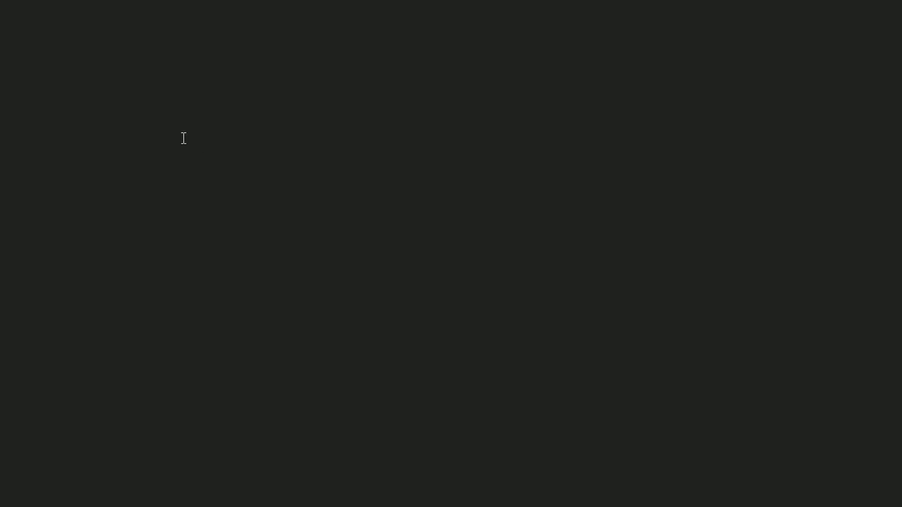
{"action": "left_click", "coordinate": [121, 47]}
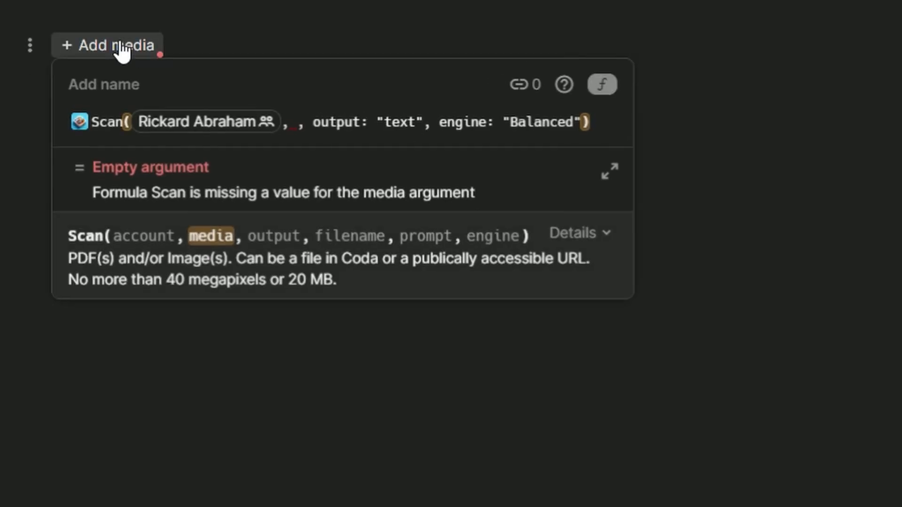
{"action": "type", "text": "\""}
{"action": "type", "text": "https://www.princexml.com/samples/invoice/invoicesample.pdf"}
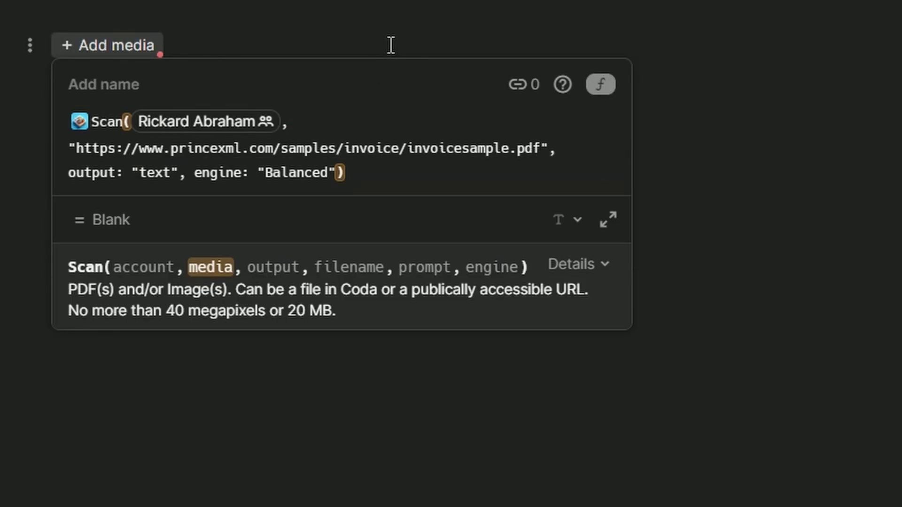
{"action": "key", "text": "Return"}
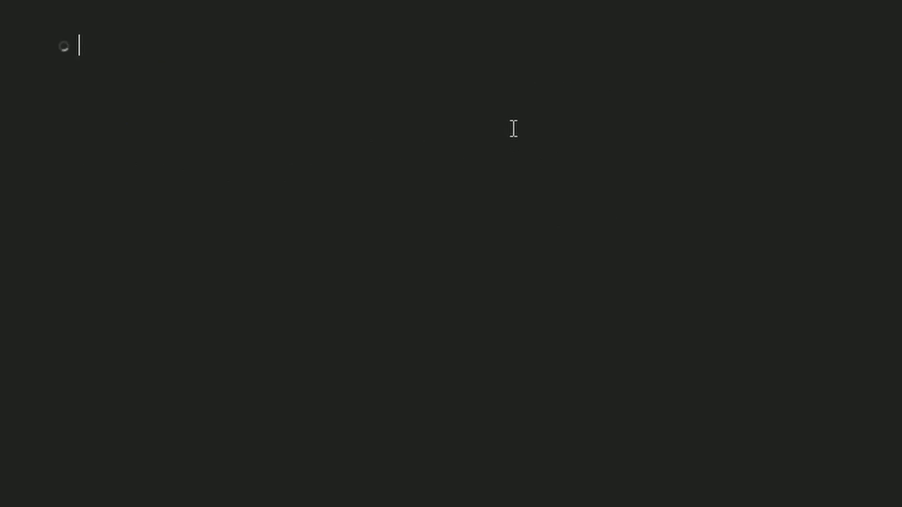
{"action": "key", "text": "Return"}
{"action": "scroll", "coordinate": [312, 76], "scroll_direction": "down", "scroll_amount": 5}
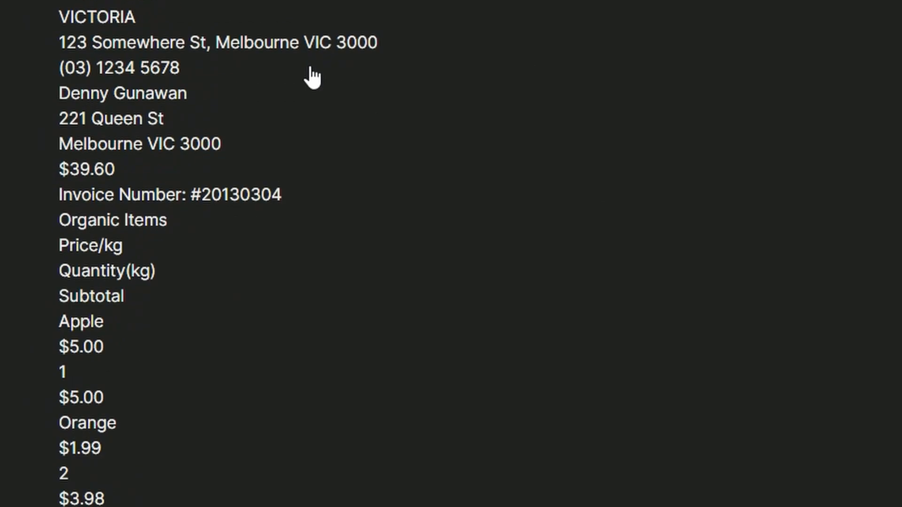
{"action": "scroll", "coordinate": [316, 86], "scroll_direction": "up", "scroll_amount": 4}
{"action": "scroll", "coordinate": [394, 489], "scroll_direction": "down", "scroll_amount": 1}
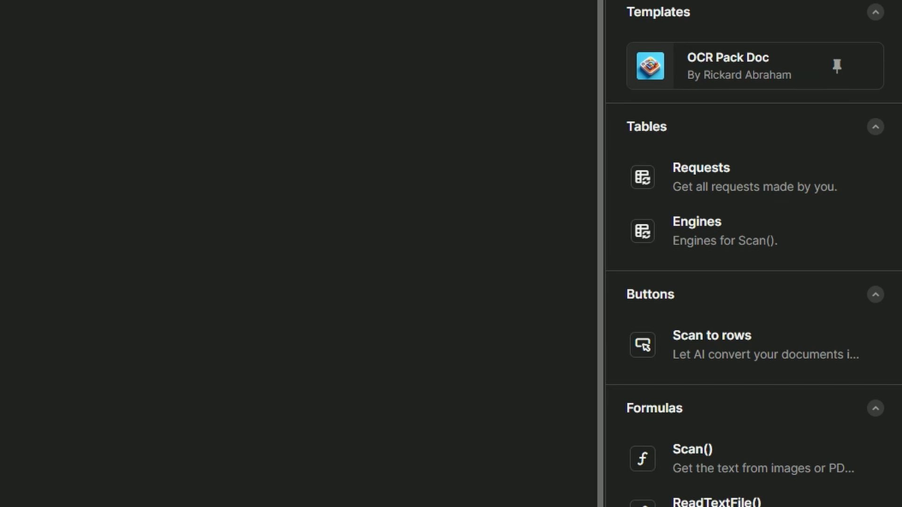
Insert the OCR Pack's Requests table on the page and widen its Extra column.
{"action": "left_click_drag", "start_coordinate": [734, 166], "coordinate": [141, 121]}
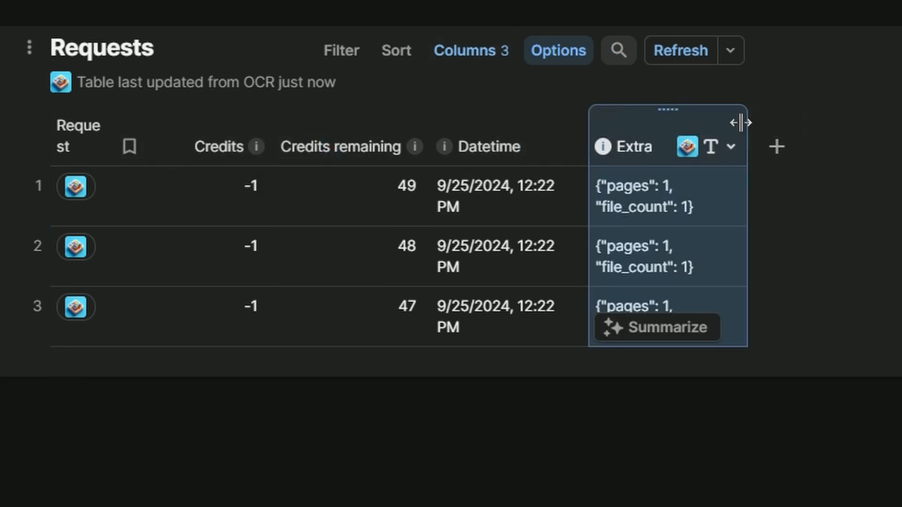
{"action": "left_click_drag", "start_coordinate": [741, 123], "coordinate": [859, 127]}
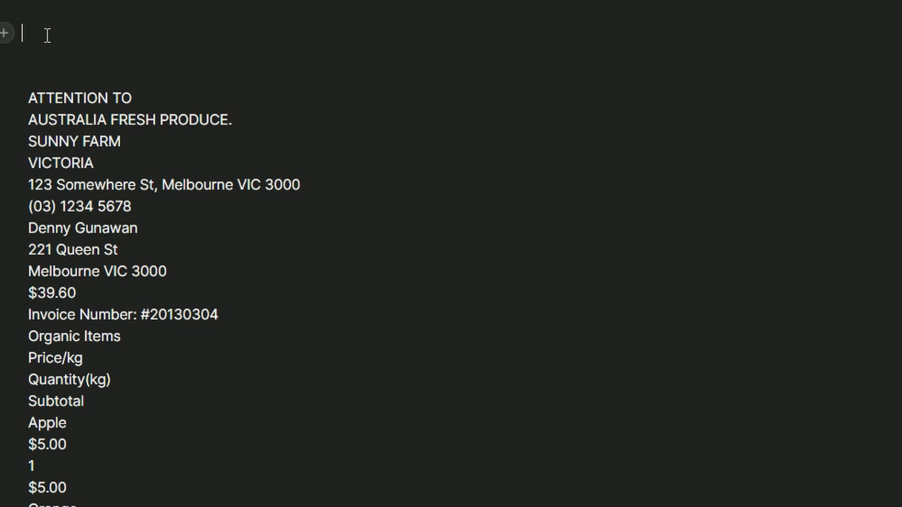
Clear the blank lines and the scanned text from the page and insert a blank table.
{"action": "key", "text": "Delete"}
{"action": "key", "text": "Delete"}
{"action": "key", "text": "Delete"}
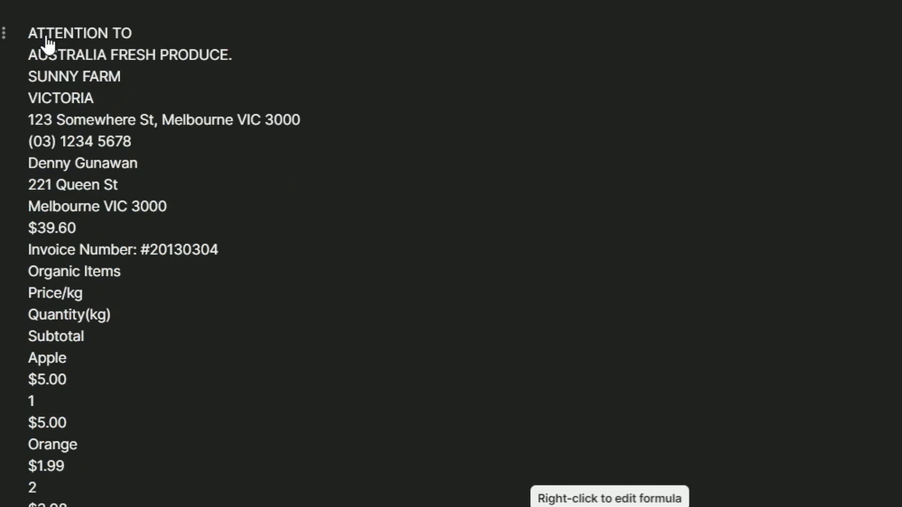
{"action": "type", "text": "/tab"}
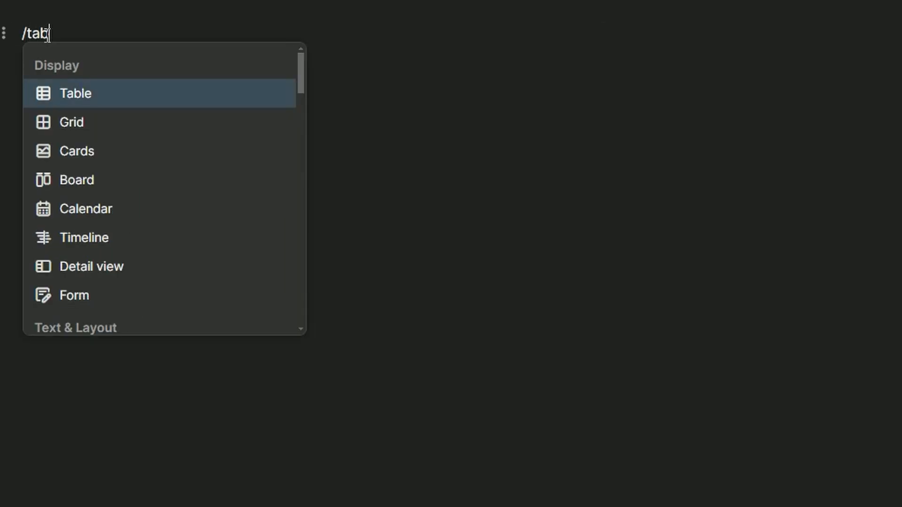
{"action": "key", "text": "Return"}
{"action": "key", "text": "Return"}
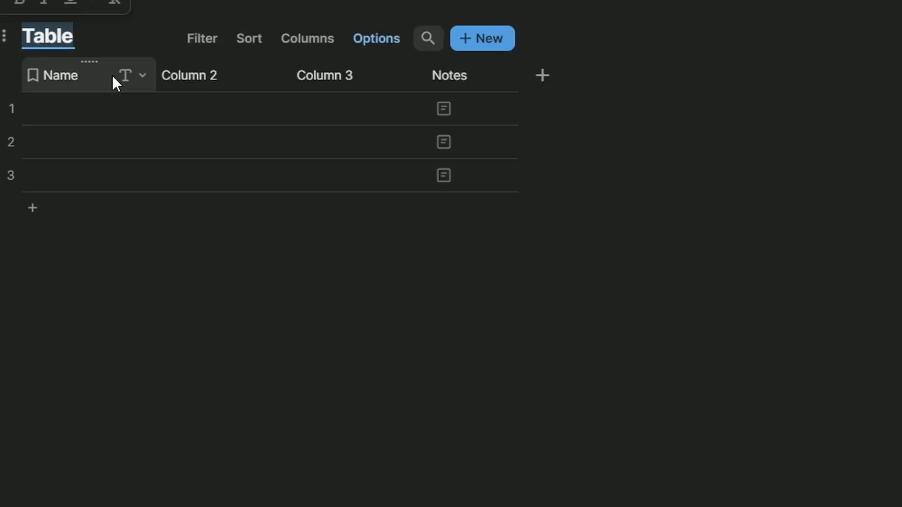
Rename the table's Name column to File and paste the sample invoice PDF link in its first row.
{"action": "left_click", "coordinate": [69, 75]}
{"action": "type", "text": "File"}
{"action": "left_click", "coordinate": [97, 110]}
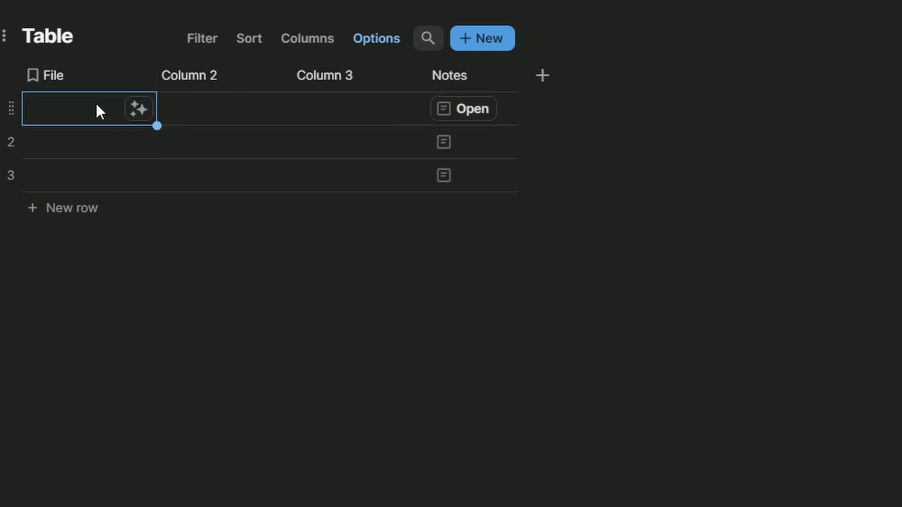
Change the File column's link display from an icon to the full URL.
{"action": "left_click", "coordinate": [132, 75]}
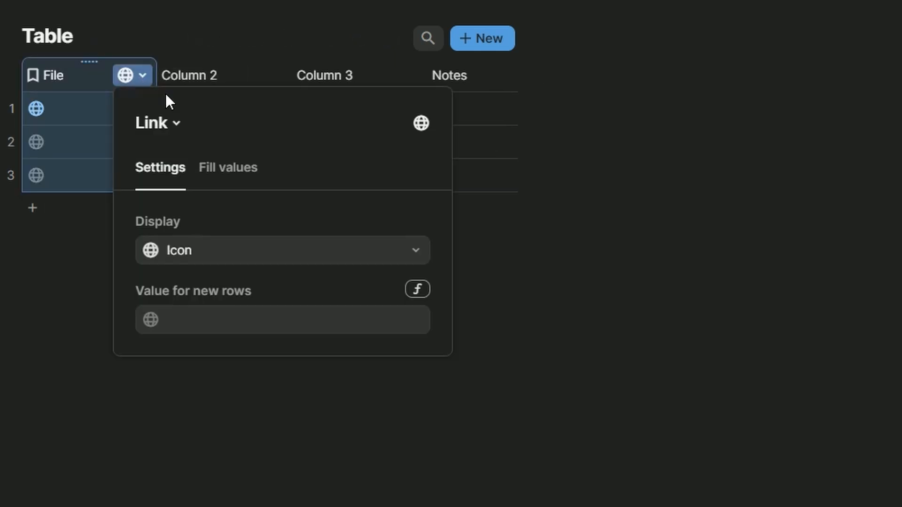
{"action": "left_click", "coordinate": [379, 263]}
{"action": "left_click", "coordinate": [267, 312]}
{"action": "left_click", "coordinate": [78, 207]}
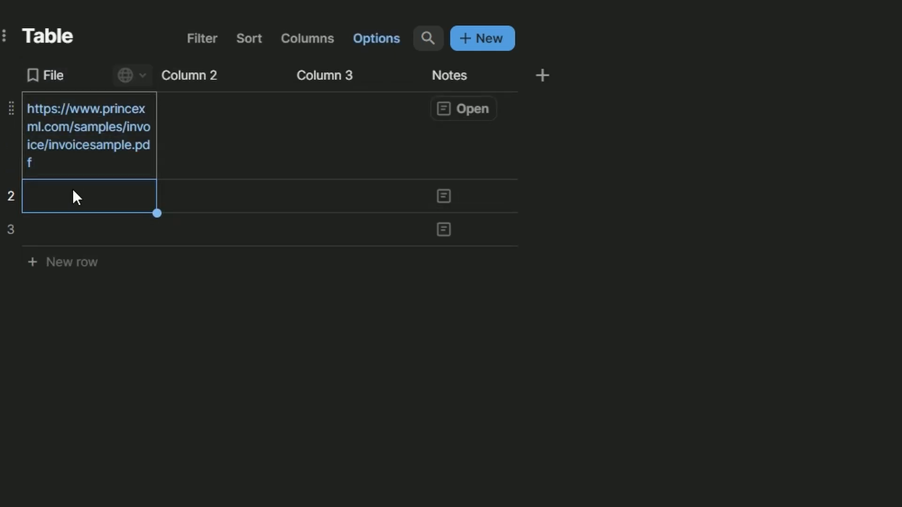
Delete the two empty rows and the Column 2, Column 3 and Notes columns.
{"action": "left_click", "coordinate": [8, 190]}
{"action": "key", "text": "Delete"}
{"action": "key", "text": "Delete"}
{"action": "left_click", "coordinate": [185, 69]}
{"action": "key", "text": "Delete"}
{"action": "key", "text": "Delete"}
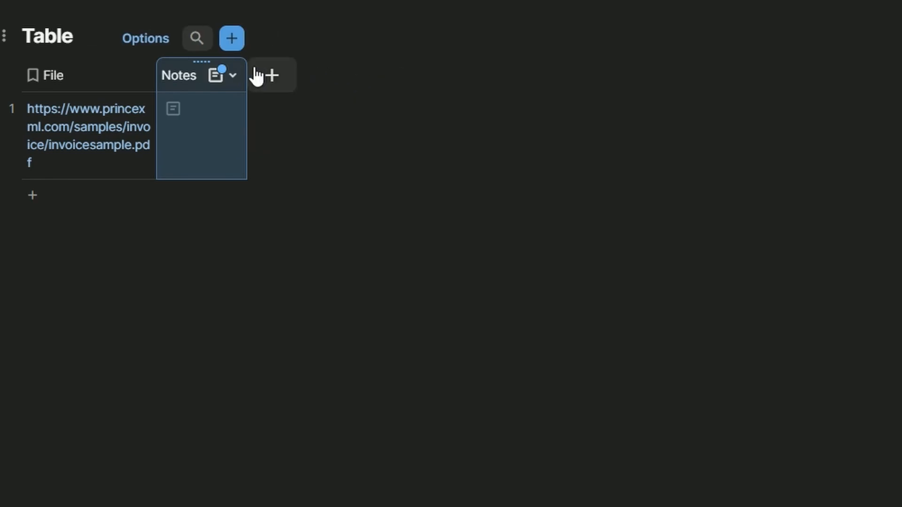
{"action": "key", "text": "Delete"}
Add a Button column after the File column, keeping its default settings.
{"action": "left_click", "coordinate": [319, 77]}
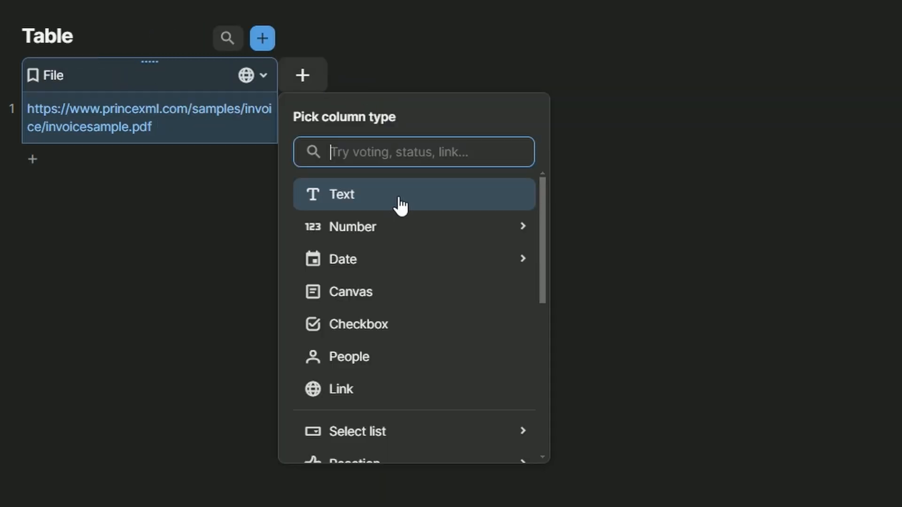
{"action": "type", "text": "b"}
{"action": "key", "text": "Return"}
{"action": "key", "text": "Escape"}
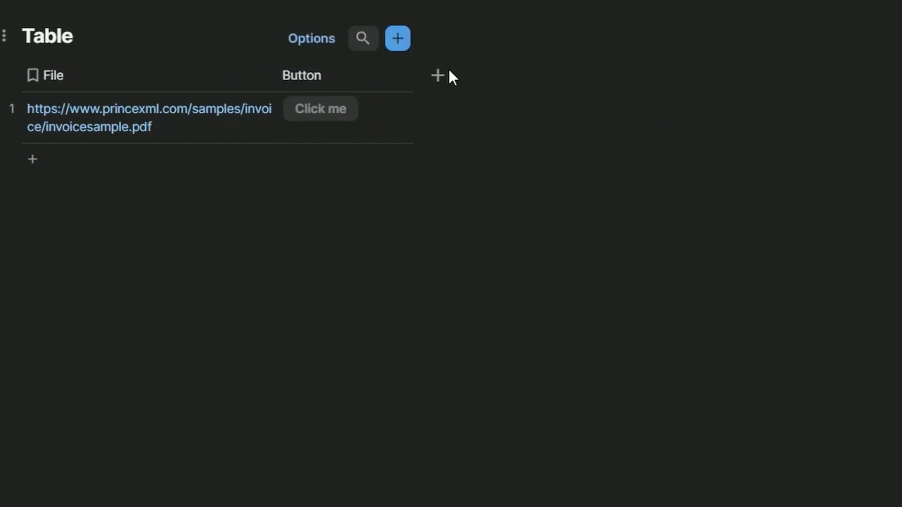
Add a Text column after the Button column and name it Result.
{"action": "left_click", "coordinate": [438, 75]}
{"action": "type", "text": "t"}
{"action": "left_click", "coordinate": [499, 195]}
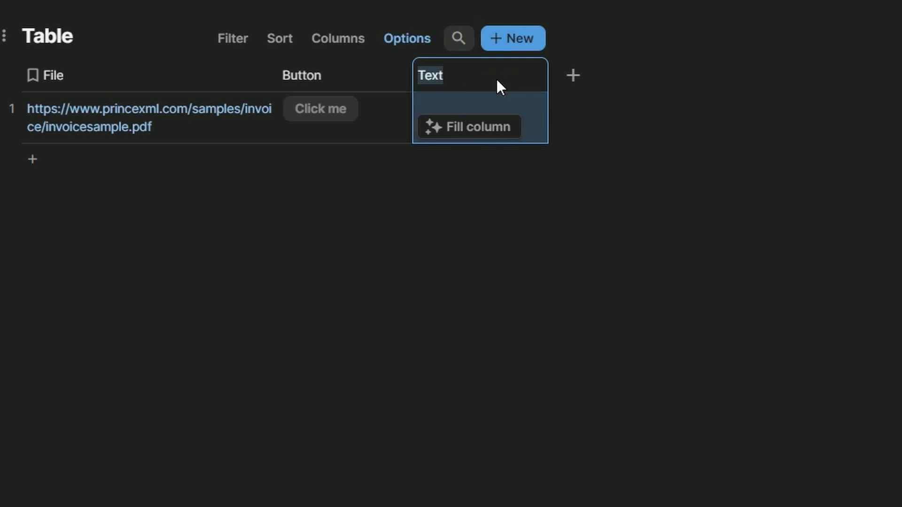
{"action": "type", "text": "Result"}
{"action": "key", "text": "Return"}
Begin the Button column's action formula with thisRow.ModifyRows, targeting the Result column.
{"action": "left_click", "coordinate": [388, 75]}
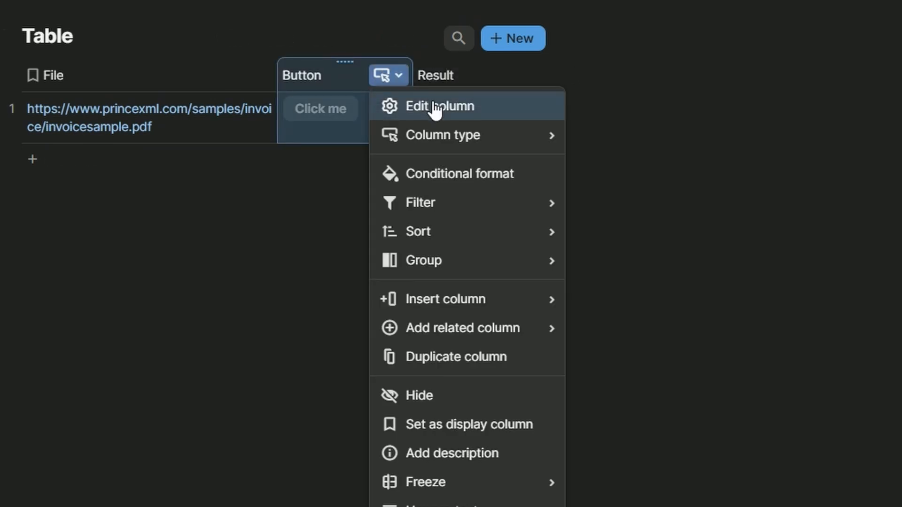
{"action": "left_click", "coordinate": [436, 108]}
{"action": "left_click", "coordinate": [676, 221]}
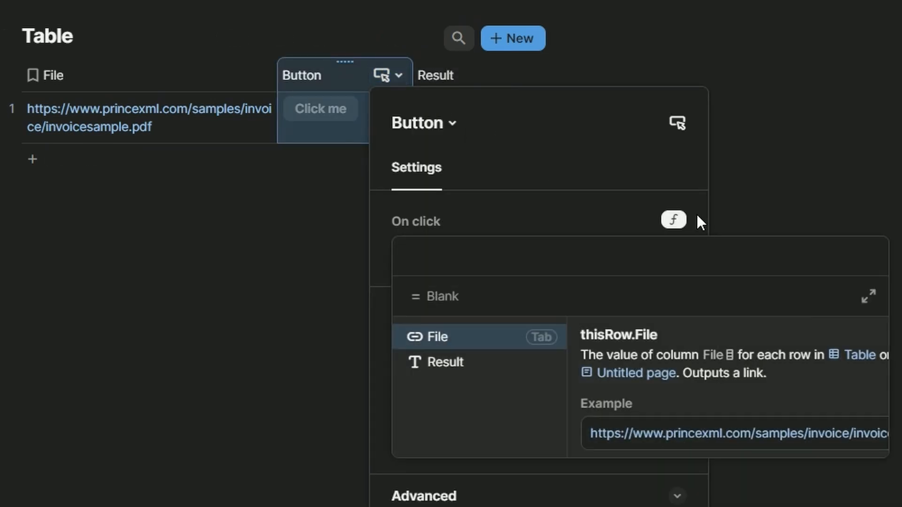
{"action": "type", "text": "thisRow.MoDif"}
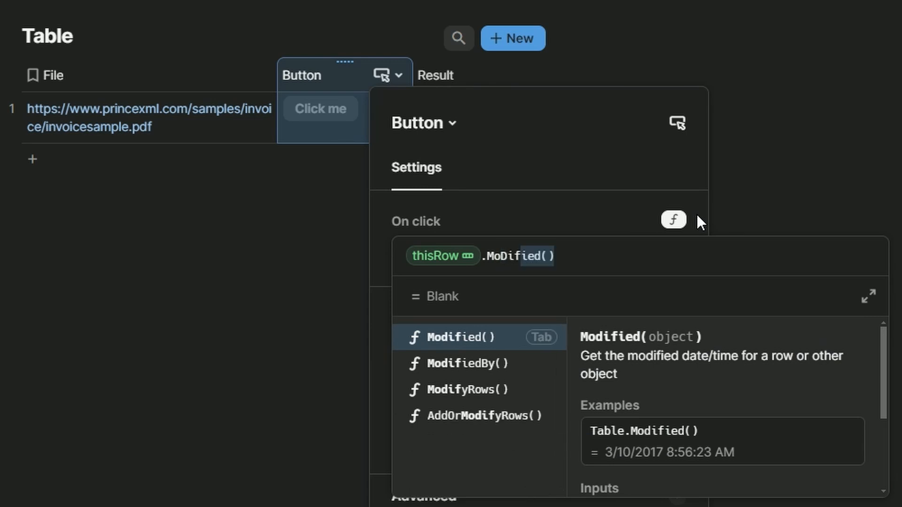
{"action": "type", "text": "y"}
{"action": "key", "text": "Tab"}
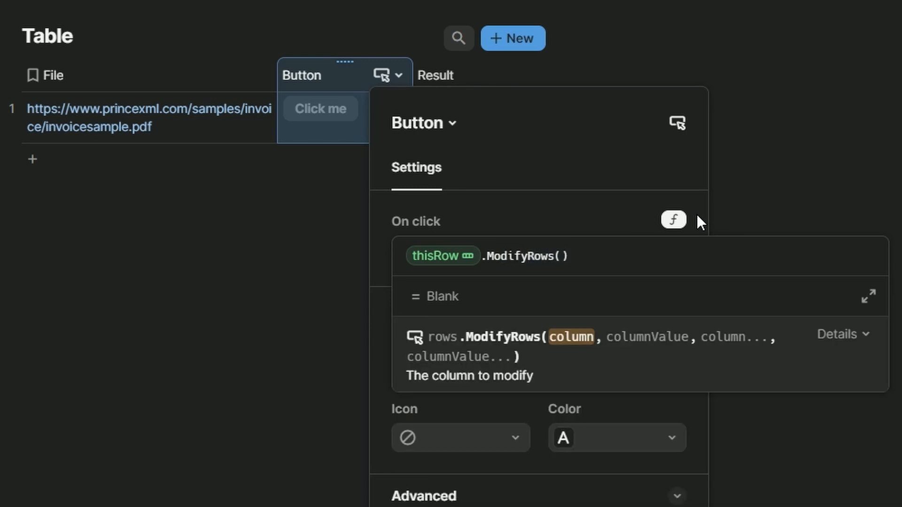
{"action": "type", "text": "Res"}
{"action": "key", "text": "Tab"}
Complete the button formula with the OCR Scan function, using the connected OCR account and thisRow.File as the media.
{"action": "type", "text": ", Sc"}
{"action": "key", "text": "Tab"}
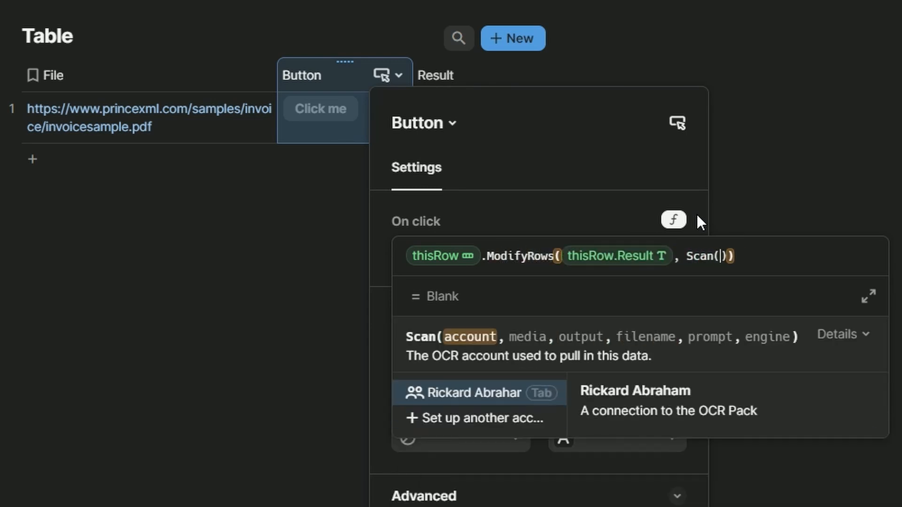
{"action": "key", "text": "Tab"}
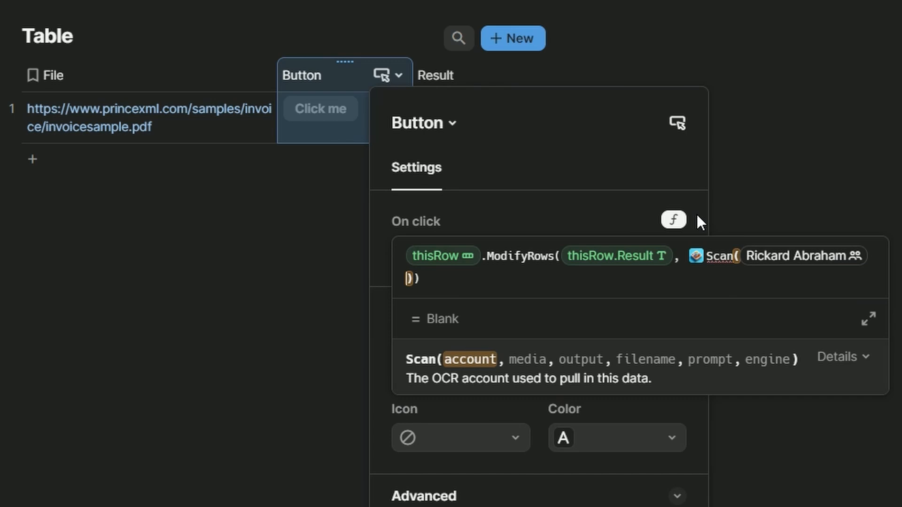
{"action": "type", "text": ", "}
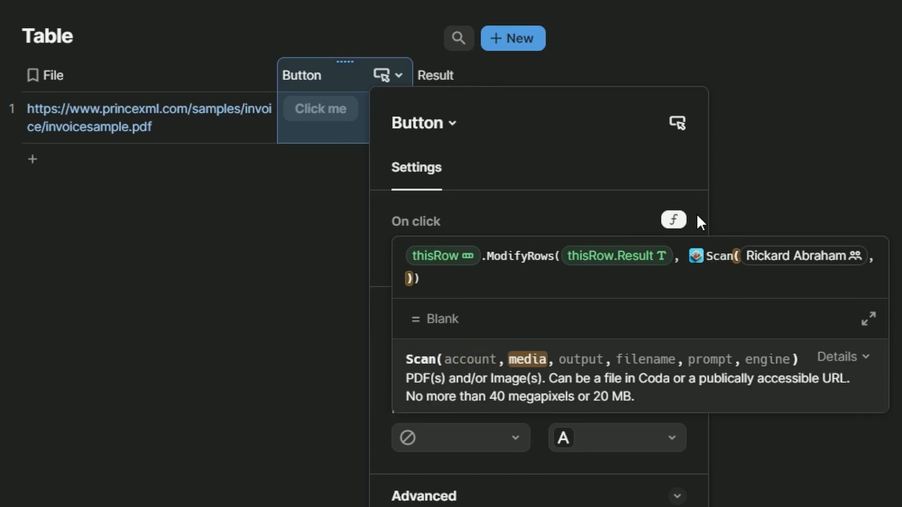
{"action": "type", "text": "Fi"}
{"action": "key", "text": "Tab"}
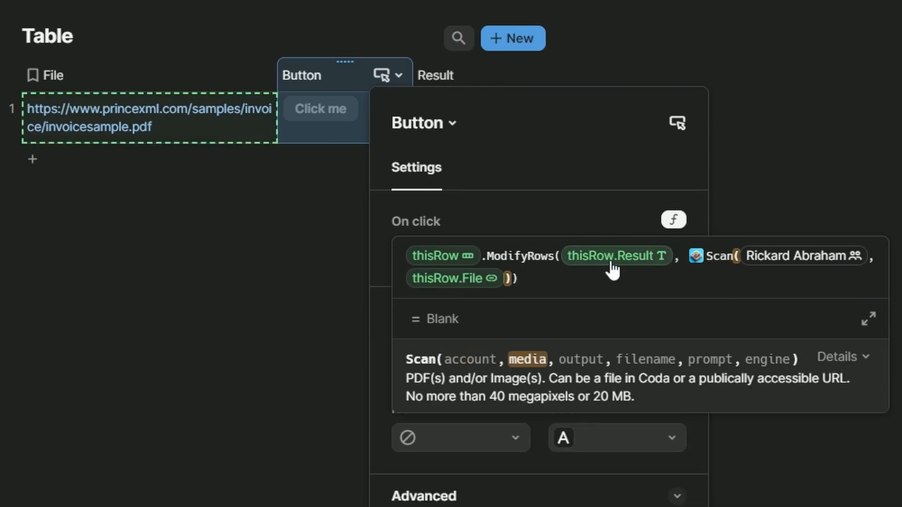
{"action": "left_click", "coordinate": [601, 281]}
{"action": "key", "text": "Escape"}
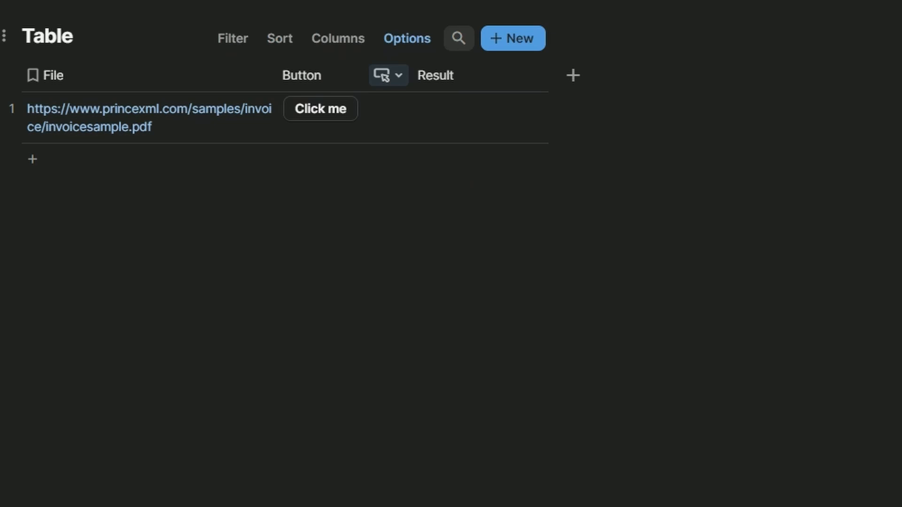
Run the scan from the row's button, widen the Result column, narrow the File column and review the scanned text.
{"action": "left_click", "coordinate": [295, 113]}
{"action": "left_click_drag", "start_coordinate": [548, 80], "coordinate": [901, 87]}
{"action": "left_click", "coordinate": [22, 240]}
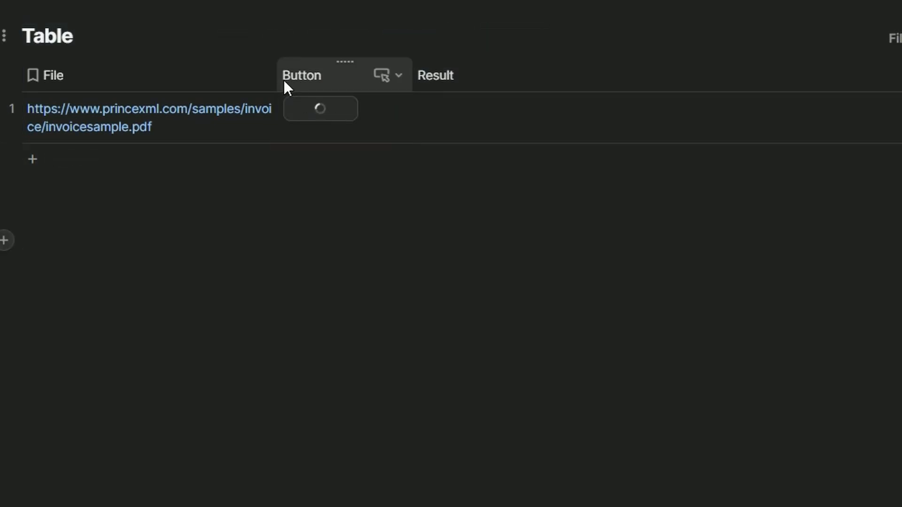
{"action": "left_click_drag", "start_coordinate": [276, 74], "coordinate": [247, 74]}
{"action": "left_click", "coordinate": [807, 311]}
{"action": "scroll", "coordinate": [807, 312], "scroll_direction": "down", "scroll_amount": 5}
{"action": "scroll", "coordinate": [837, 398], "scroll_direction": "up", "scroll_amount": 5}
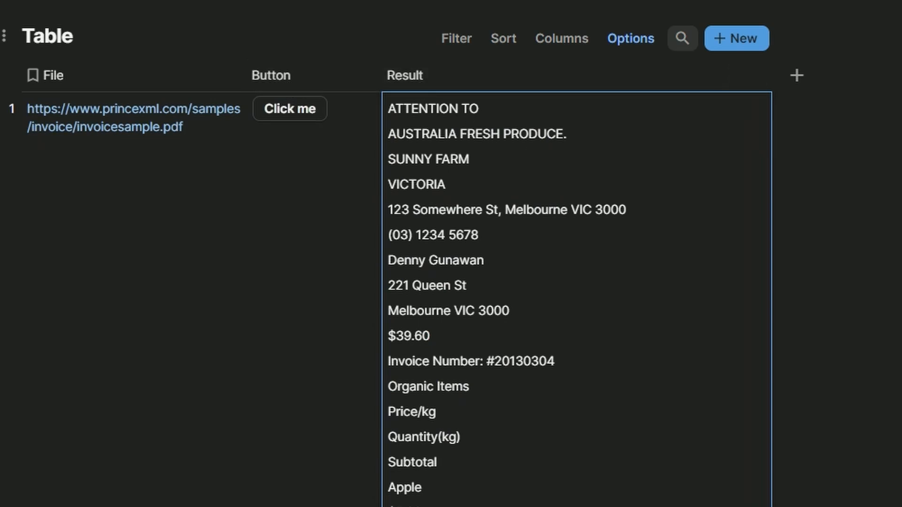
Add the prompt "Write us only the total in dollars" to the button's Scan formula and run the scan again.
{"action": "left_click", "coordinate": [357, 75]}
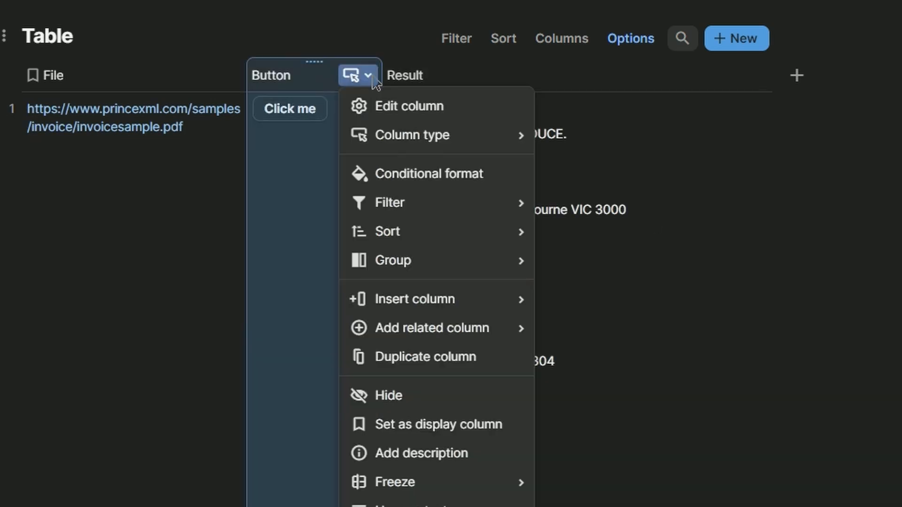
{"action": "left_click", "coordinate": [374, 104]}
{"action": "left_click", "coordinate": [593, 251]}
{"action": "left_click", "coordinate": [478, 279]}
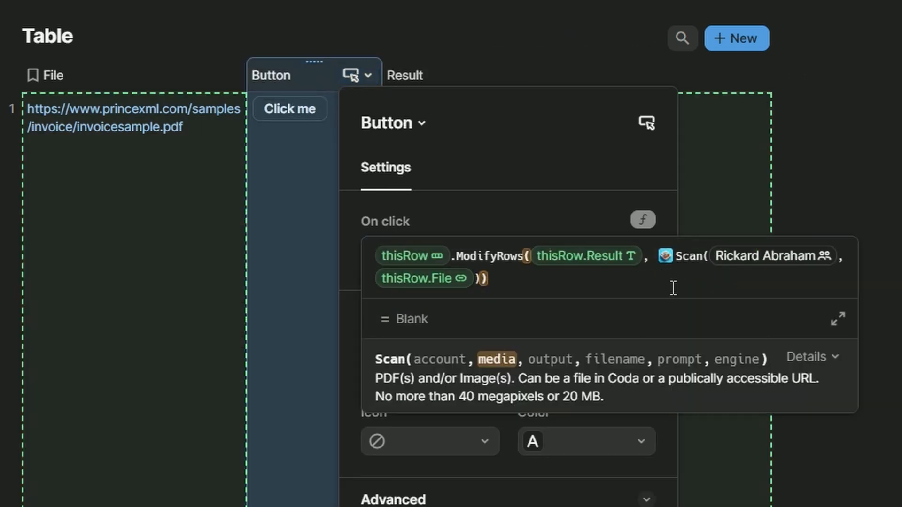
{"action": "type", "text": ", prompt: \""}
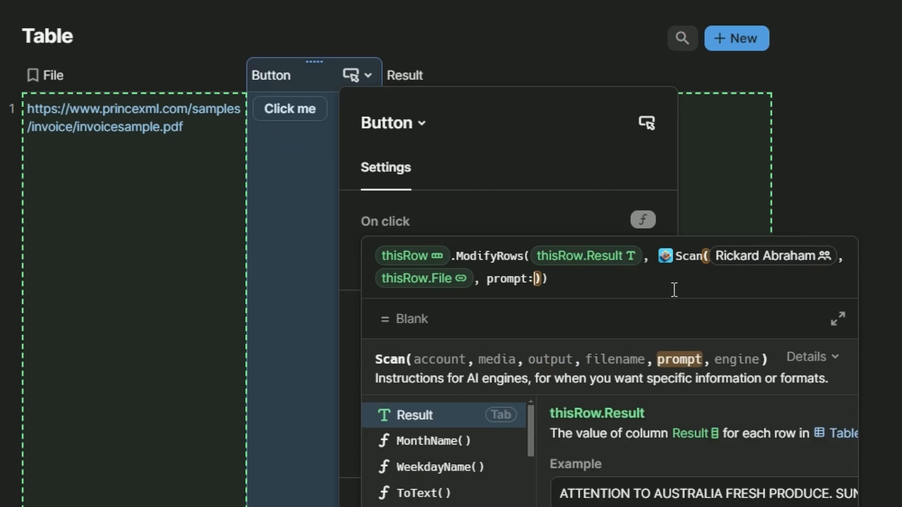
{"action": "type", "text": "Write us only "}
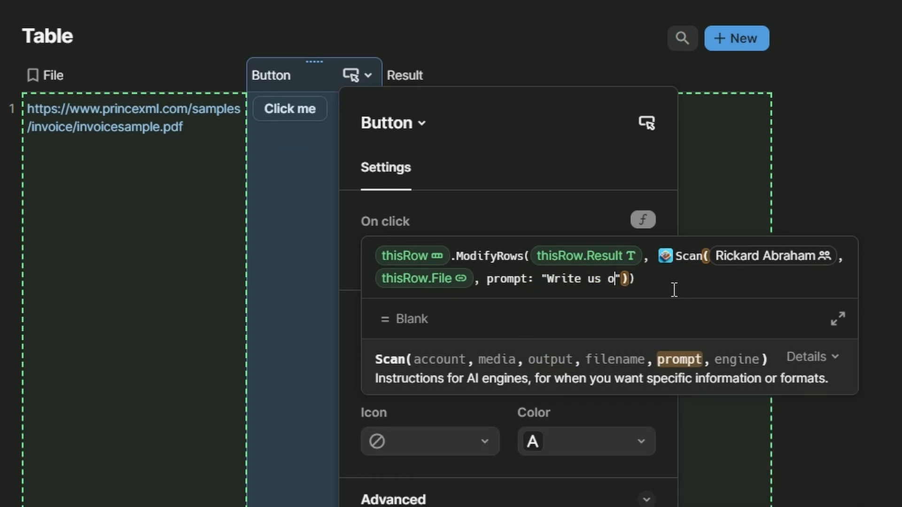
{"action": "type", "text": "the total in doll"}
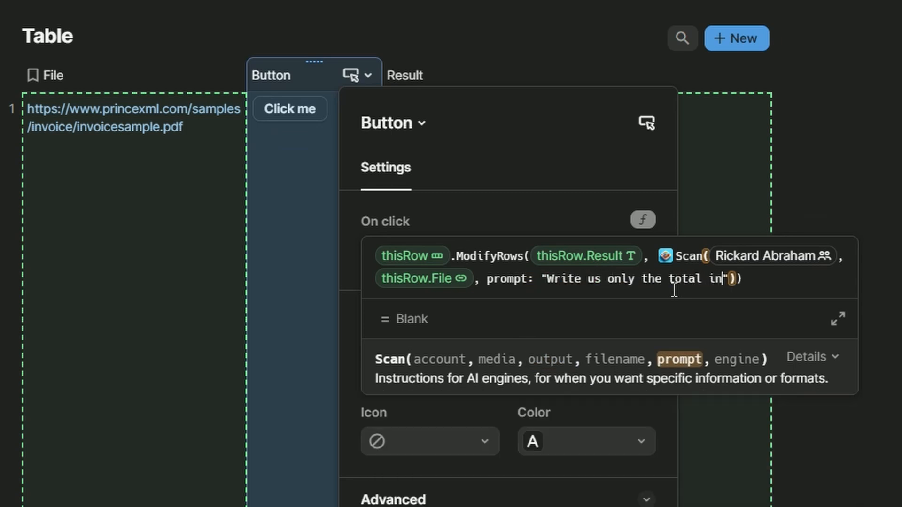
{"action": "type", "text": "ars"}
{"action": "key", "text": "Return"}
{"action": "key", "text": "Escape"}
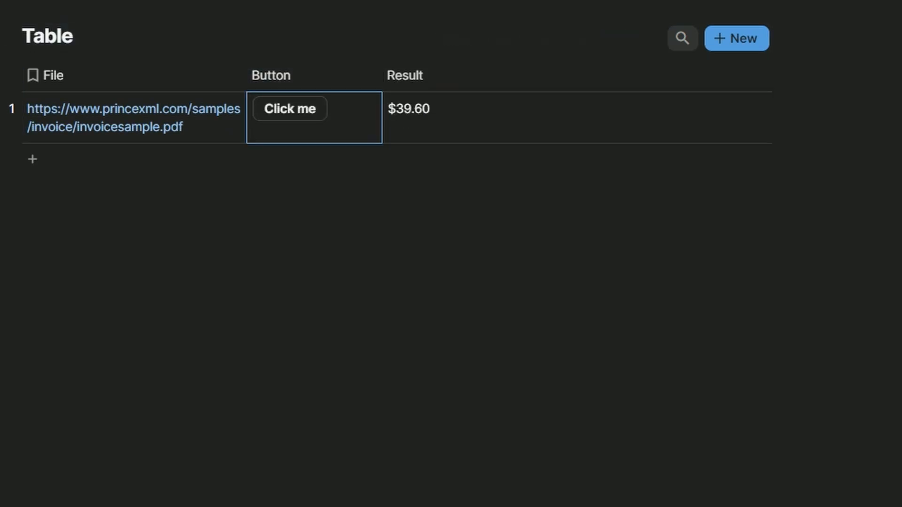
{"action": "left_click", "coordinate": [813, 399]}
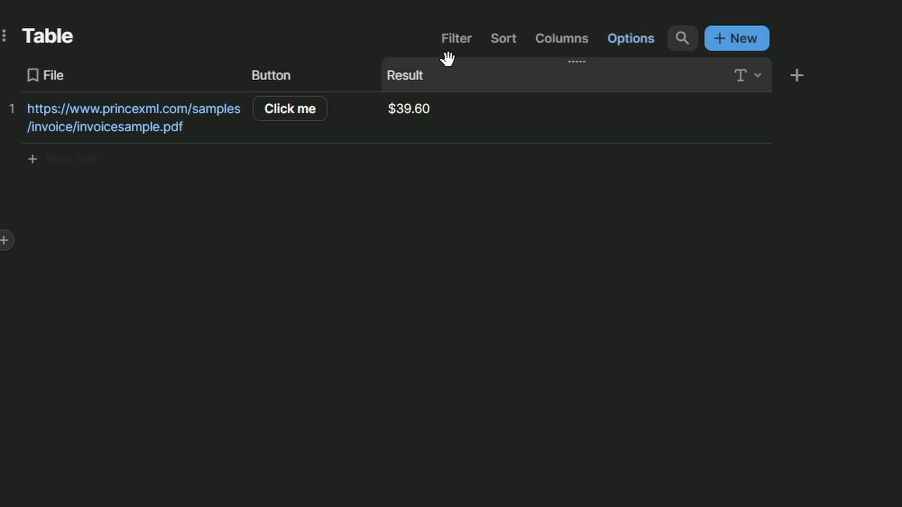
Delete the Button and Result columns from the table.
{"action": "left_click", "coordinate": [438, 80]}
{"action": "left_click", "coordinate": [273, 76], "text": "shift"}
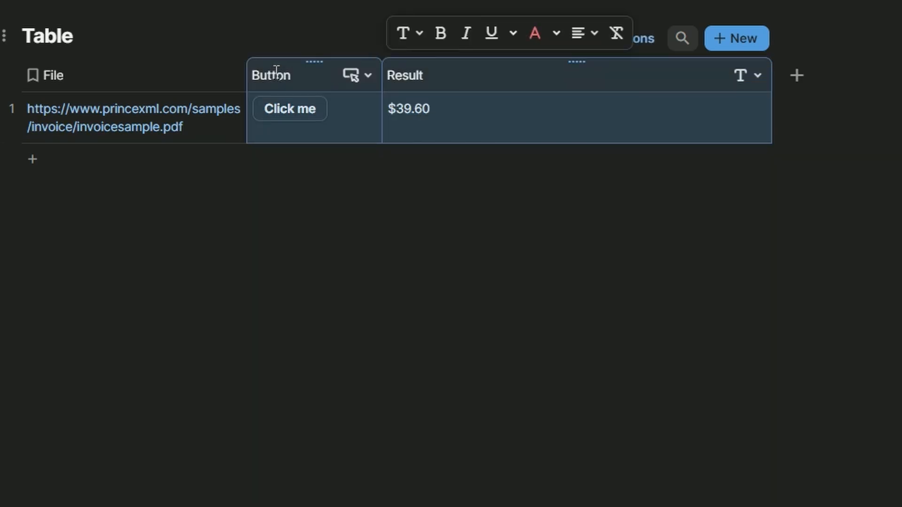
{"action": "key", "text": "Delete"}
{"action": "key", "text": "Return"}
Insert a second blank table below the first one and name it Invoice.
{"action": "left_click", "coordinate": [609, 409]}
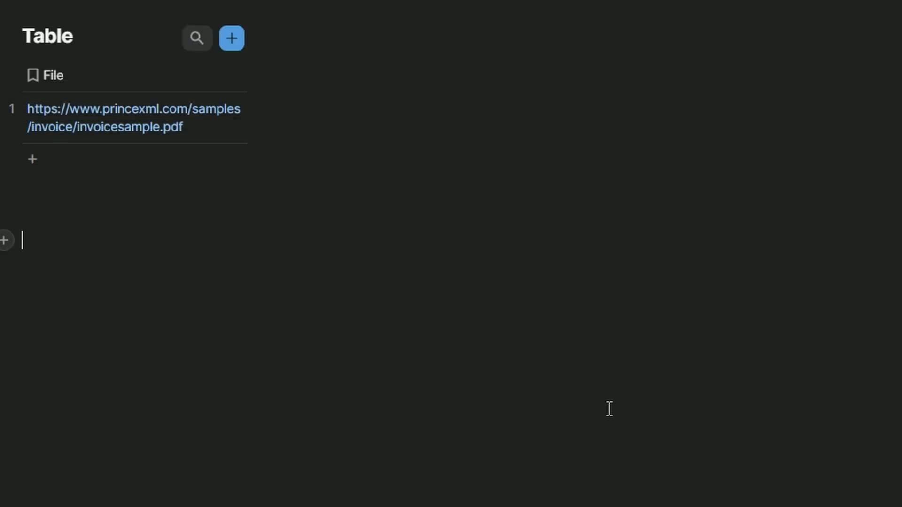
{"action": "type", "text": "/table"}
{"action": "key", "text": "Return"}
{"action": "key", "text": "Return"}
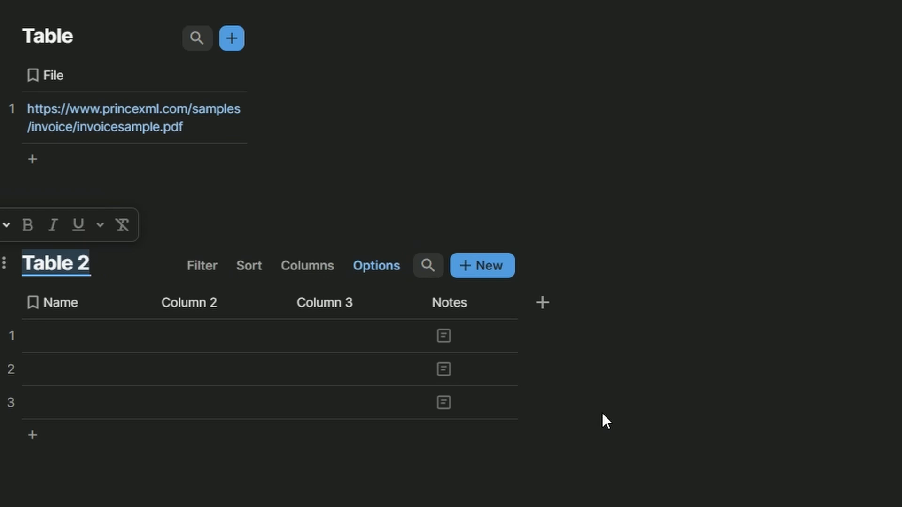
{"action": "type", "text": "Invoice"}
{"action": "key", "text": "Return"}
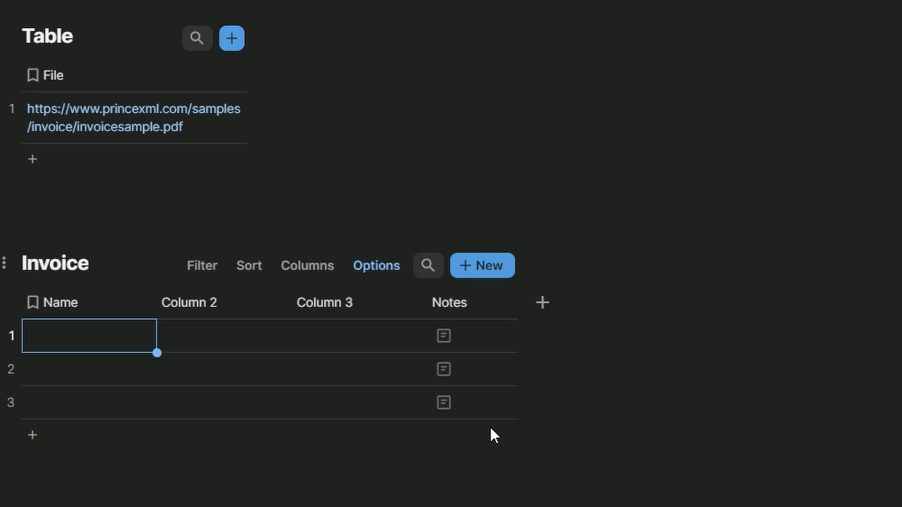
Delete the Notes, Column 3 and Column 2 columns from the Invoice table.
{"action": "left_click", "coordinate": [437, 296]}
{"action": "key", "text": "Delete"}
{"action": "key", "text": "Delete"}
{"action": "key", "text": "Delete"}
Rename the Invoice table's Name column to From and add the columns To, Total and Tax.
{"action": "double_click", "coordinate": [63, 296]}
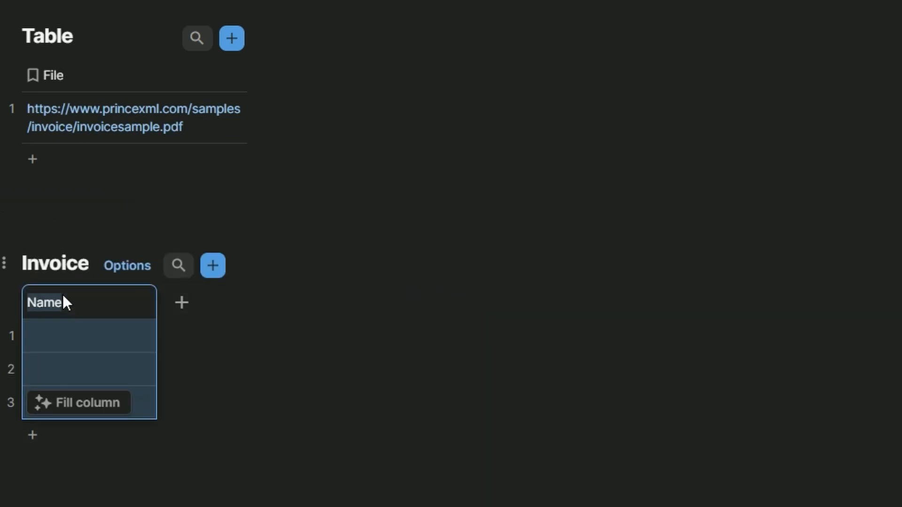
{"action": "type", "text": "From"}
{"action": "key", "text": "Tab"}
{"action": "type", "text": "To"}
{"action": "key", "text": "Return"}
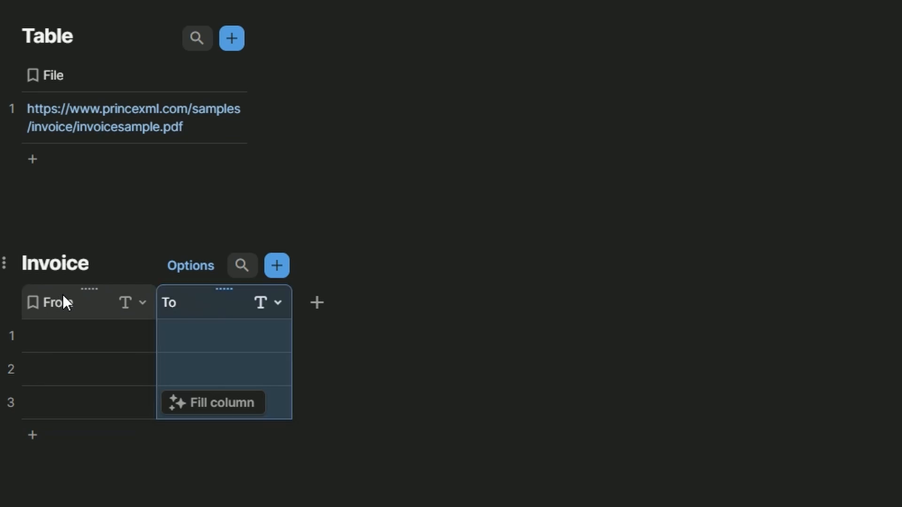
{"action": "key", "text": "Tab"}
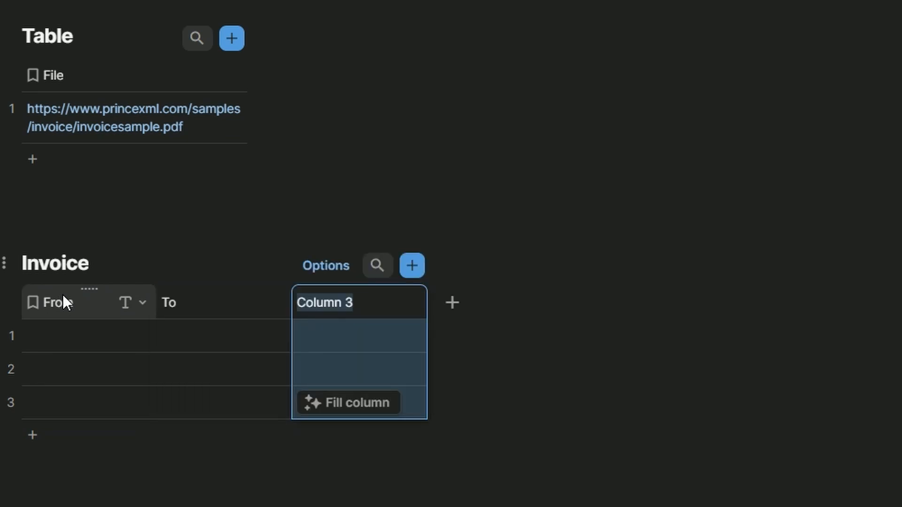
{"action": "type", "text": "Total"}
{"action": "key", "text": "Tab"}
{"action": "type", "text": "Tax"}
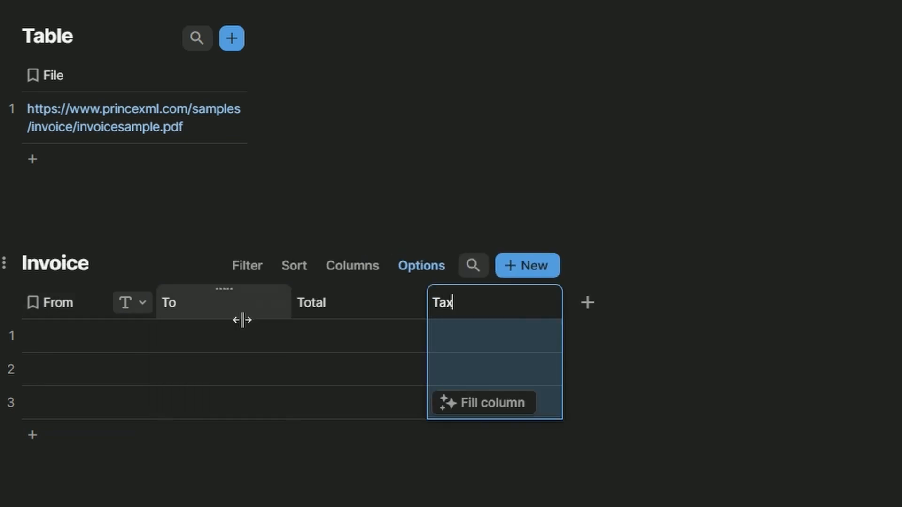
{"action": "key", "text": "Return"}
Delete all the empty rows from the Invoice table.
{"action": "left_click", "coordinate": [11, 336]}
{"action": "left_click", "coordinate": [12, 387]}
{"action": "left_click", "coordinate": [12, 402]}
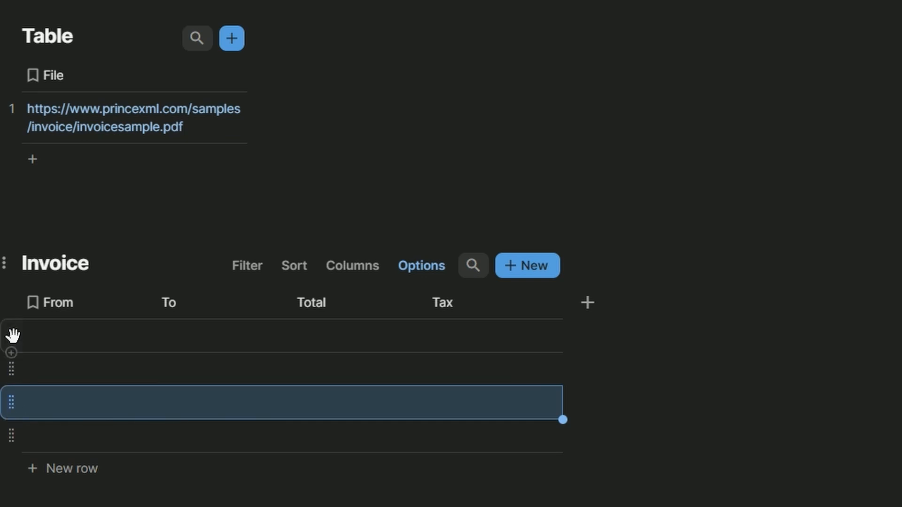
{"action": "left_click", "coordinate": [12, 335]}
{"action": "left_click", "coordinate": [15, 432], "text": "shift"}
{"action": "key", "text": "Delete"}
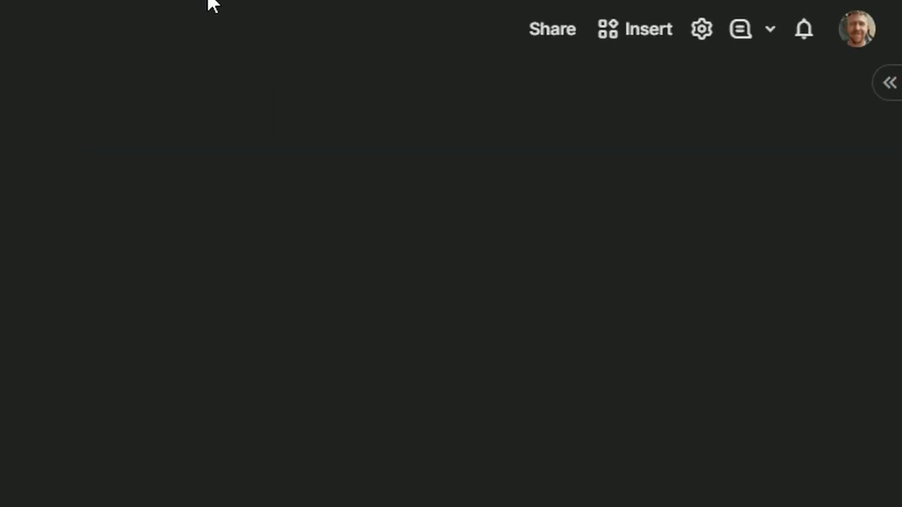
Generate an unnamed, unrestricted Coda API token in the account settings and copy it.
{"action": "left_click", "coordinate": [857, 33]}
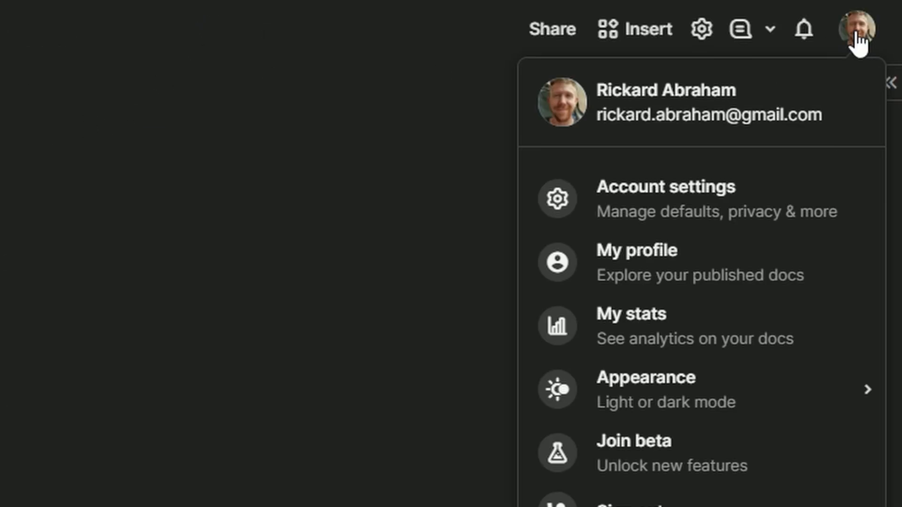
{"action": "left_click", "coordinate": [712, 203]}
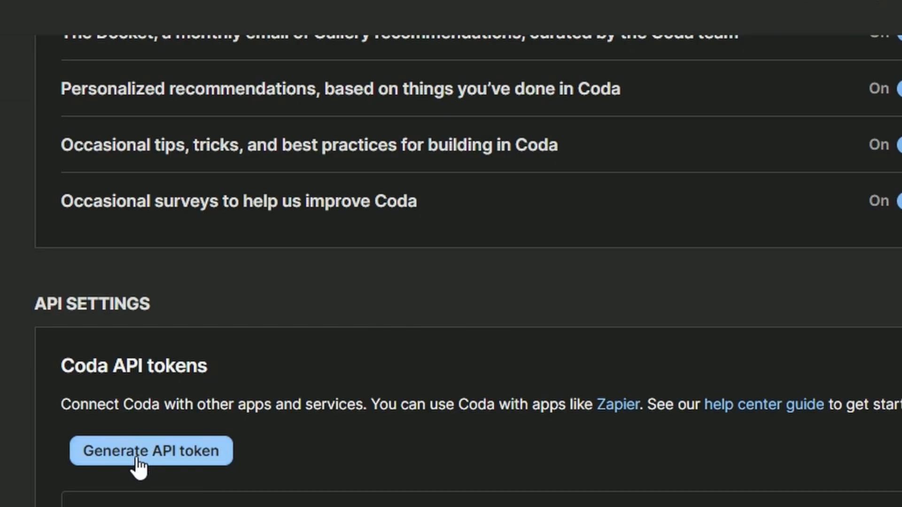
{"action": "left_click", "coordinate": [165, 455]}
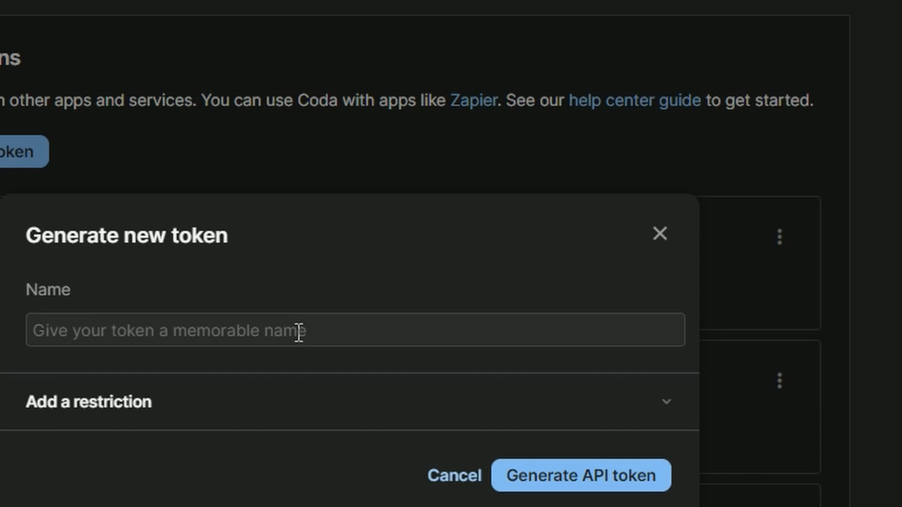
{"action": "left_click", "coordinate": [531, 463]}
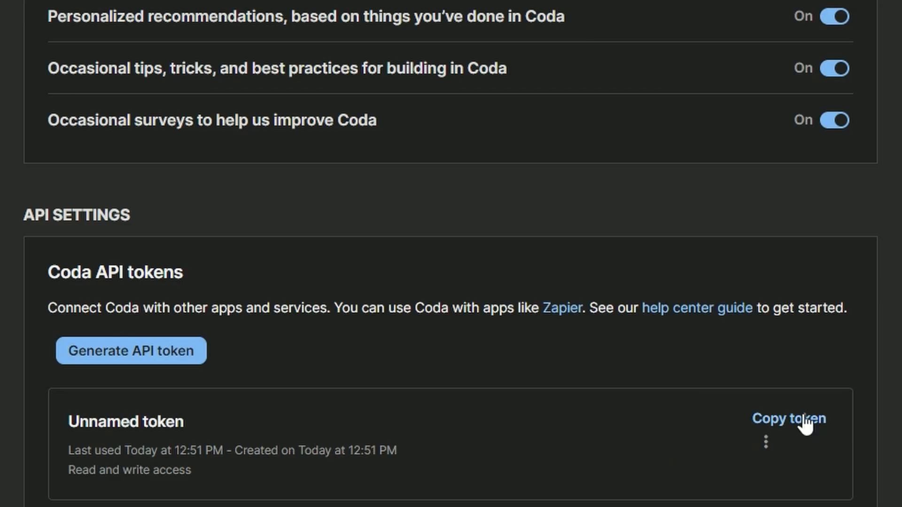
{"action": "left_click", "coordinate": [805, 421]}
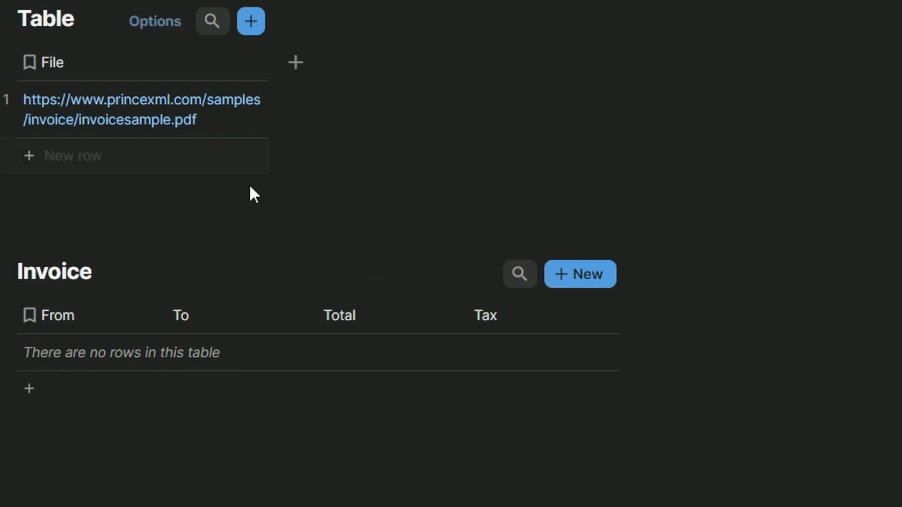
Add a Button column after the File column in the first table.
{"action": "left_click", "coordinate": [297, 62]}
{"action": "type", "text": "b"}
{"action": "left_click", "coordinate": [386, 197]}
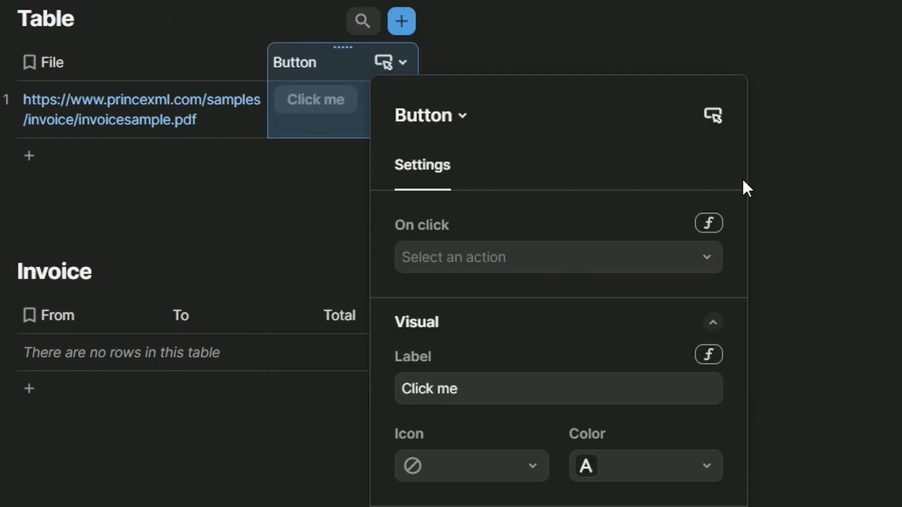
Set the Button column's action formula to ScanToRows with the existing connected OCR account as its first argument.
{"action": "left_click", "coordinate": [708, 223]}
{"action": "type", "text": "Scan"}
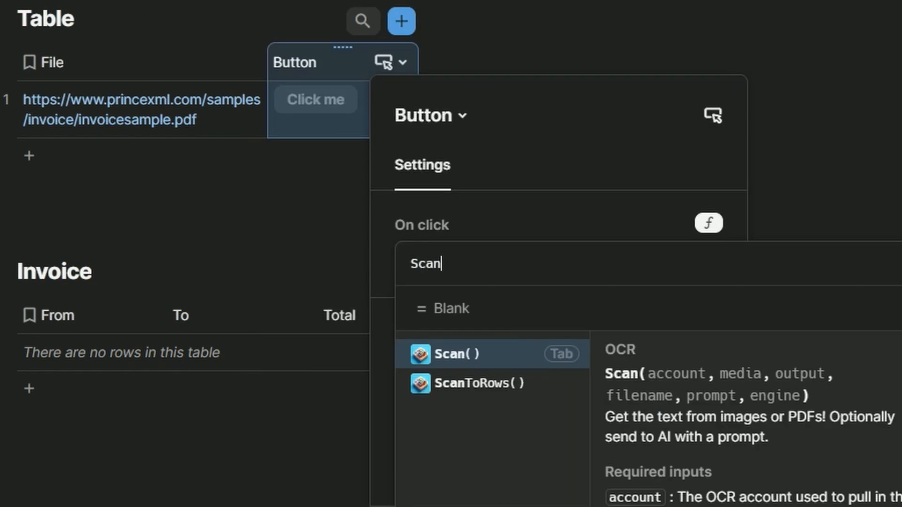
{"action": "key", "text": "Down"}
{"action": "key", "text": "Tab"}
{"action": "left_click", "coordinate": [669, 265]}
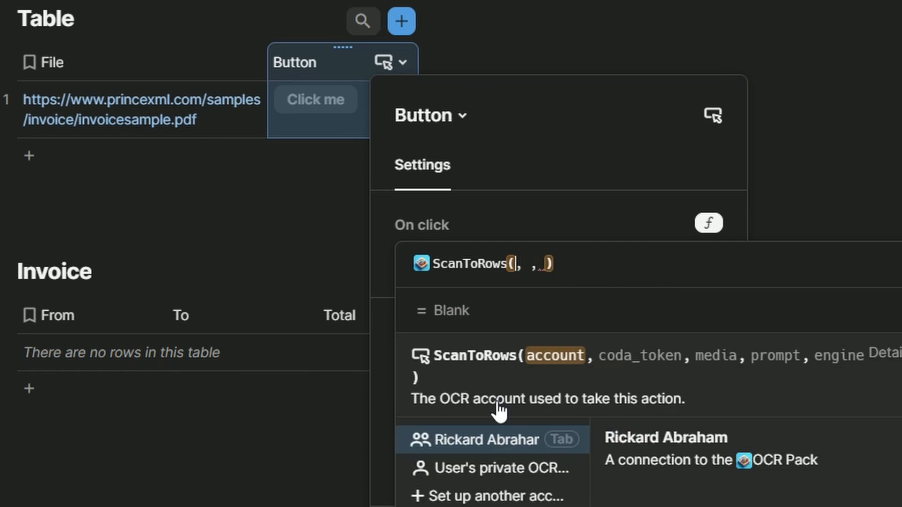
{"action": "left_click", "coordinate": [502, 434]}
{"action": "key", "text": "Right"}
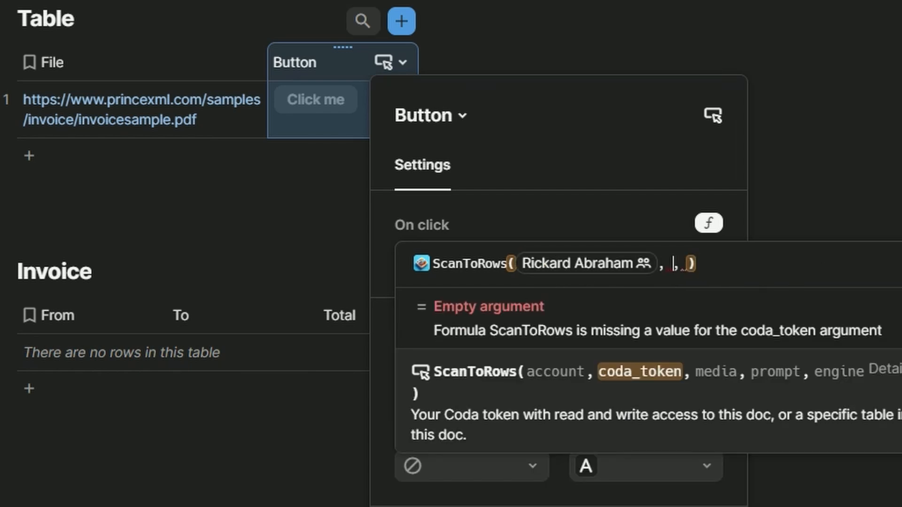
Complete the ScanToRows formula with the Coda API token as quoted text and the File column as media.
{"action": "type", "text": "\""}
{"action": "key", "text": "ctrl+v"}
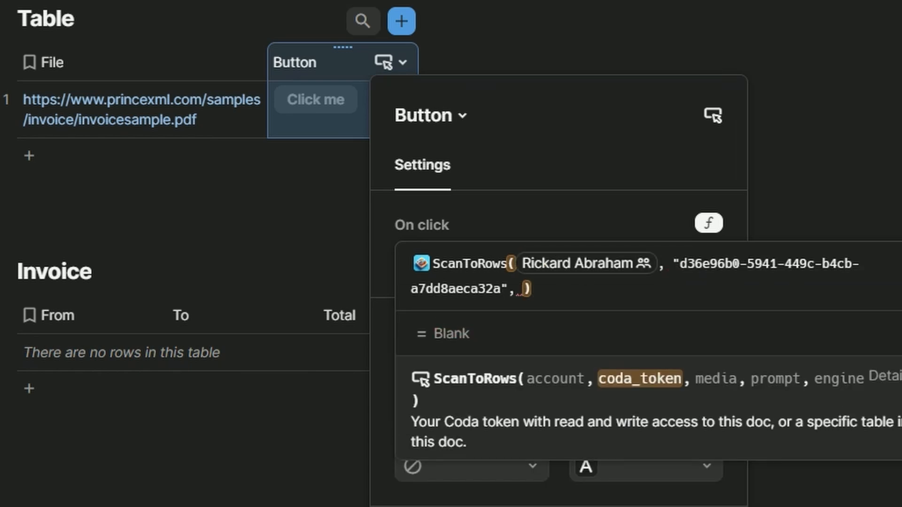
{"action": "left_click", "coordinate": [524, 287]}
{"action": "type", "text": "Fi"}
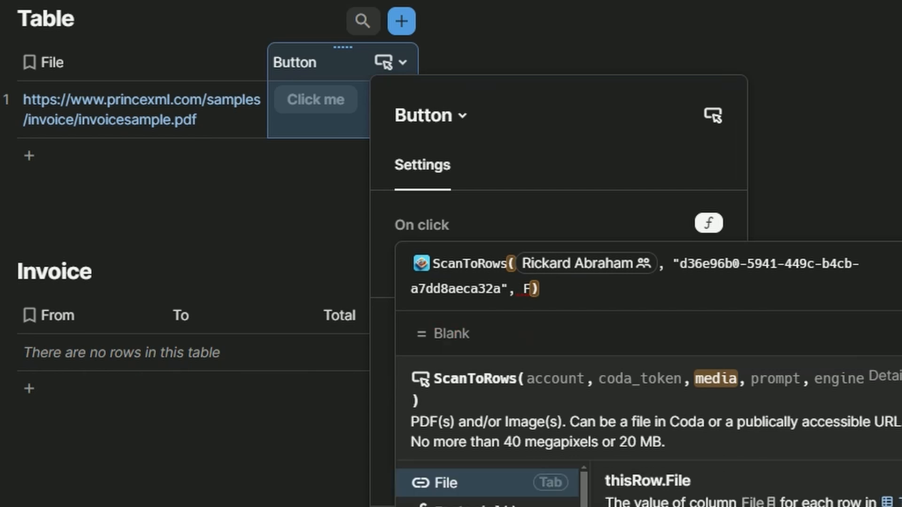
{"action": "key", "text": "Tab"}
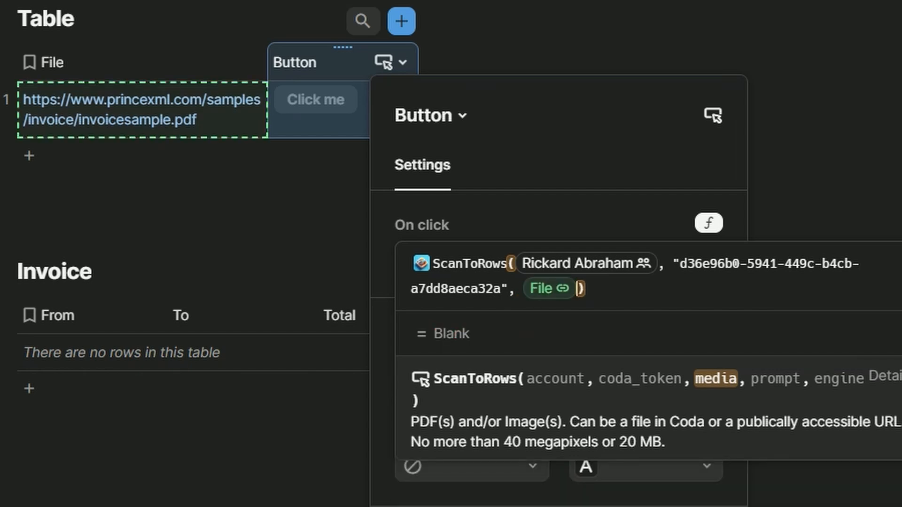
{"action": "key", "text": "Return"}
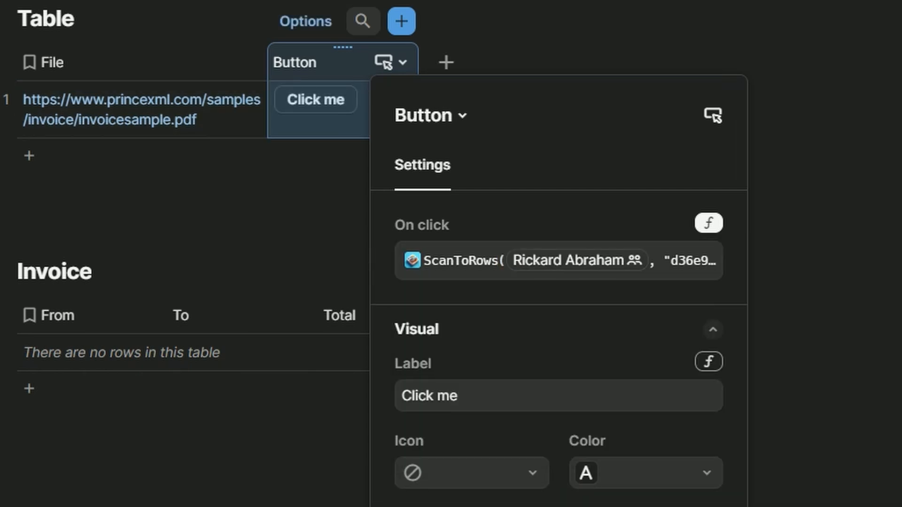
{"action": "key", "text": "Escape"}
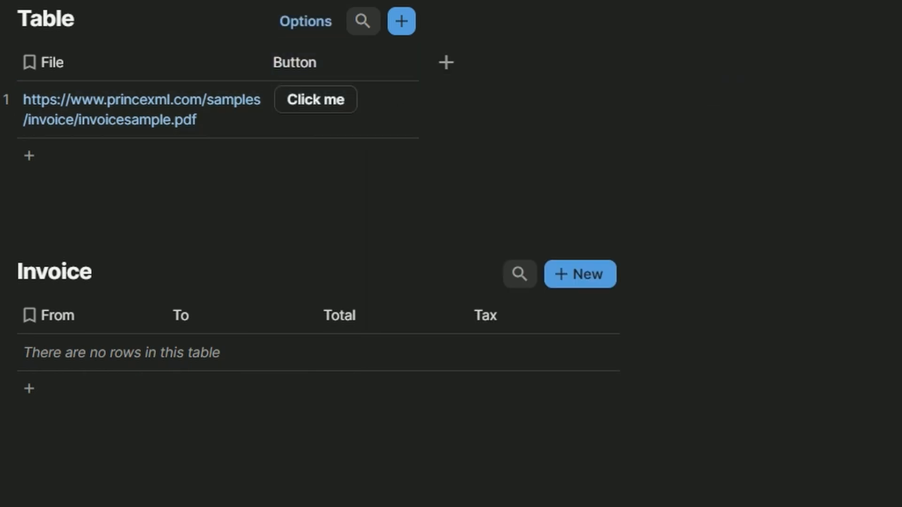
Run the button in the file's row to scan the PDF into the Invoice table.
{"action": "left_click", "coordinate": [328, 101]}
{"action": "left_click", "coordinate": [331, 212]}
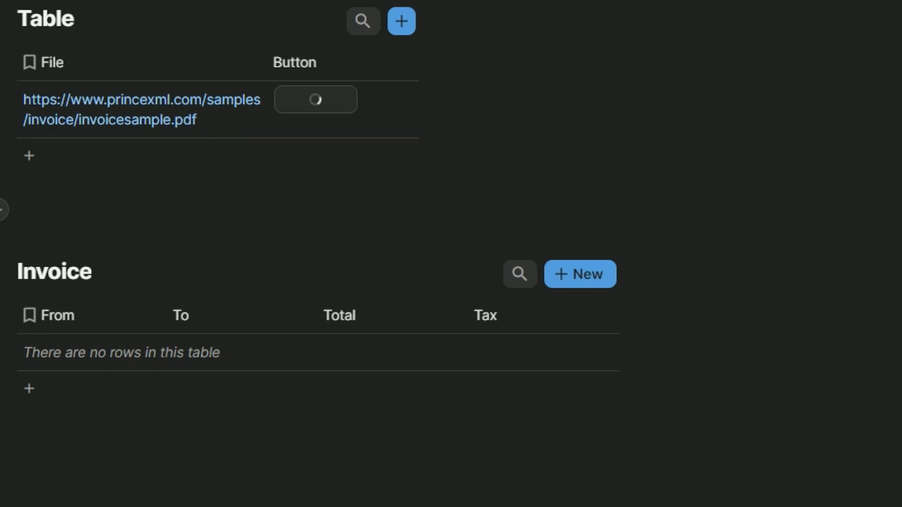
{"action": "left_click", "coordinate": [325, 100]}
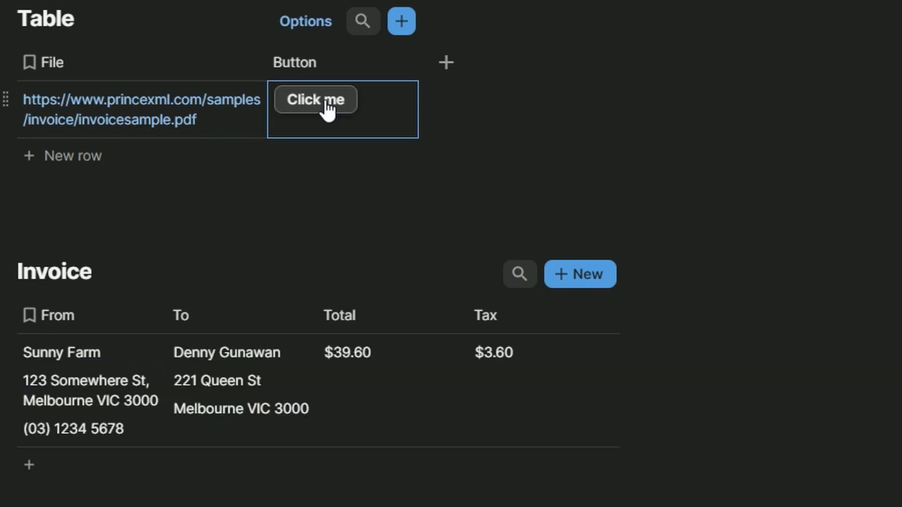
Add the prompt "Make from and to only be names without addresses" to the button's ScanToRows formula.
{"action": "left_click", "coordinate": [387, 62]}
{"action": "left_click", "coordinate": [417, 94]}
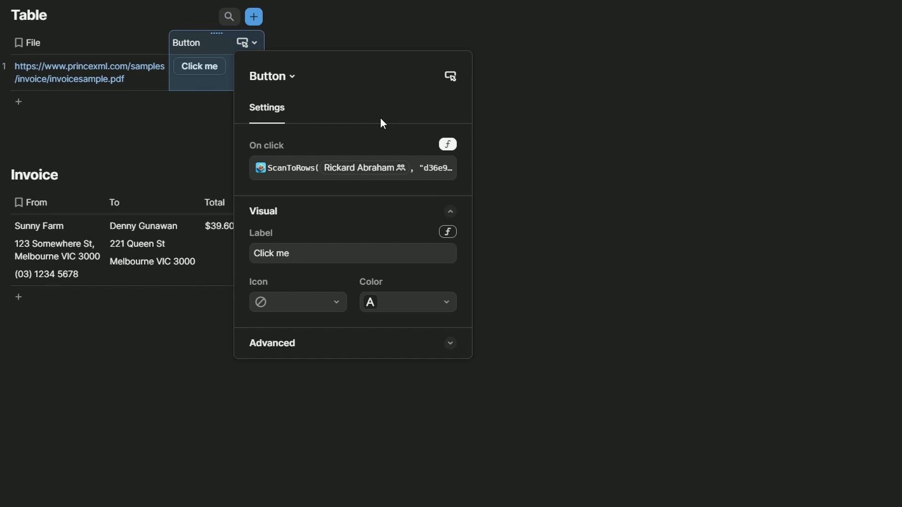
{"action": "left_click", "coordinate": [441, 170]}
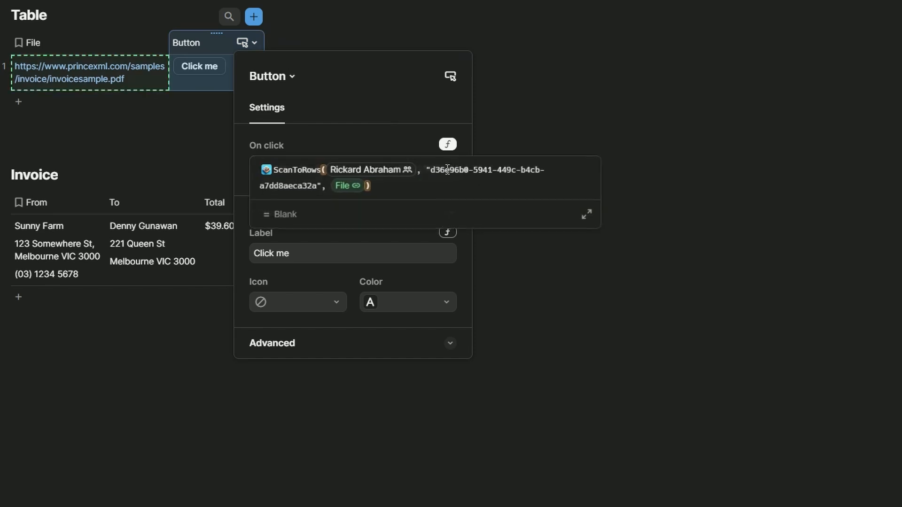
{"action": "type", "text": ", \"Make "}
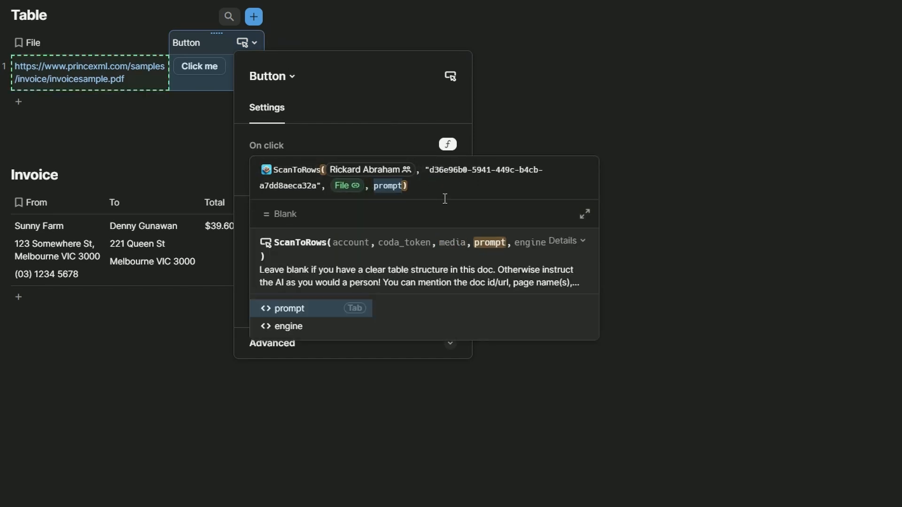
{"action": "type", "text": "from and to only ben"}
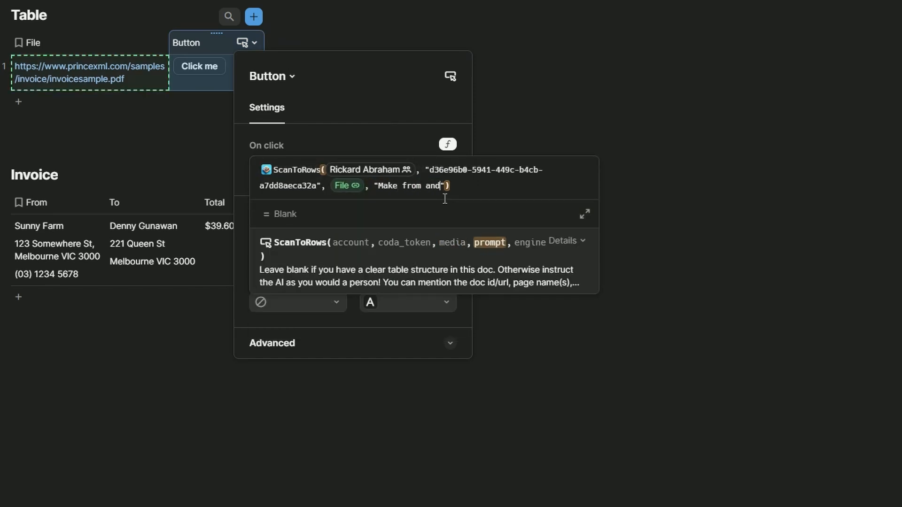
{"action": "key", "text": "BackSpace"}
{"action": "type", "text": "names without ad"}
{"action": "type", "text": "dresses"}
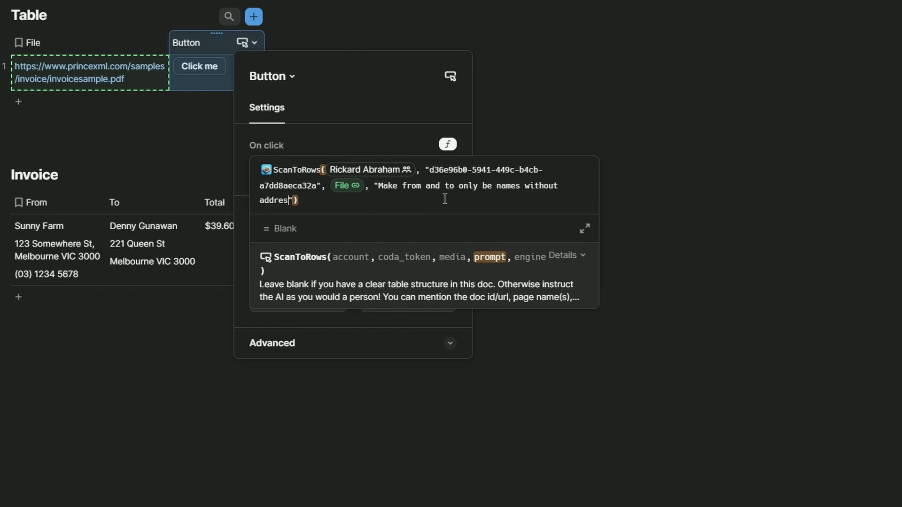
{"action": "key", "text": "Return"}
{"action": "left_click", "coordinate": [589, 182]}
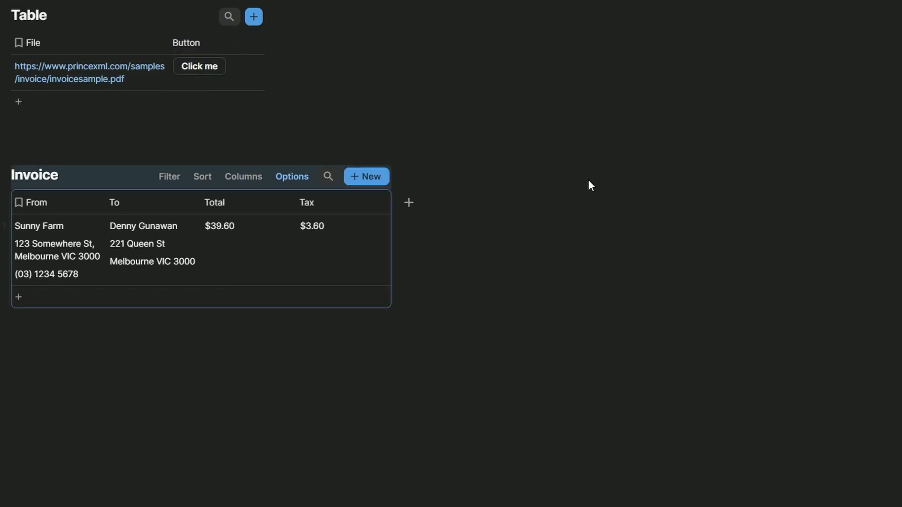
Add a column named Invoice Number after the Tax column in the Invoice table.
{"action": "left_click", "coordinate": [409, 203]}
{"action": "left_click", "coordinate": [464, 284]}
{"action": "key", "text": "BackSpace"}
{"action": "type", "text": "Invoic"}
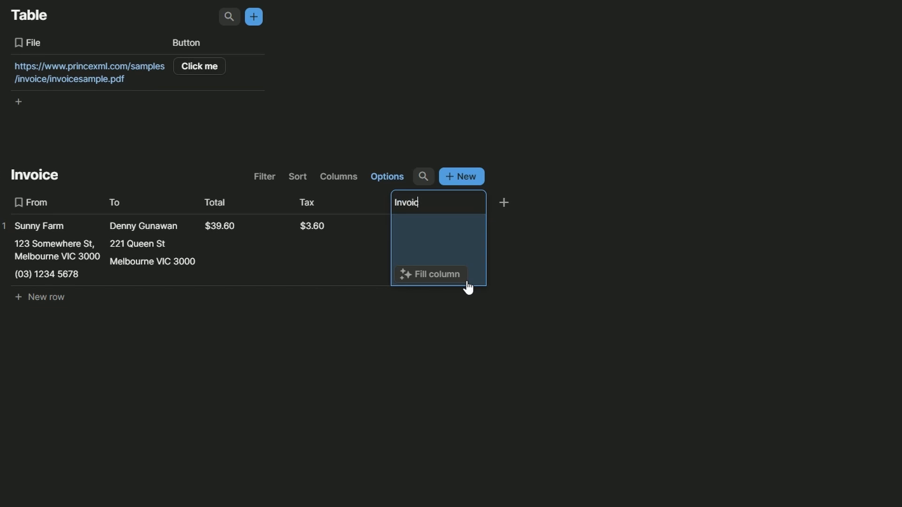
{"action": "type", "text": "e Number"}
{"action": "key", "text": "Return"}
Insert a new table below the Invoice table and name it Invoice Items.
{"action": "left_click", "coordinate": [360, 468]}
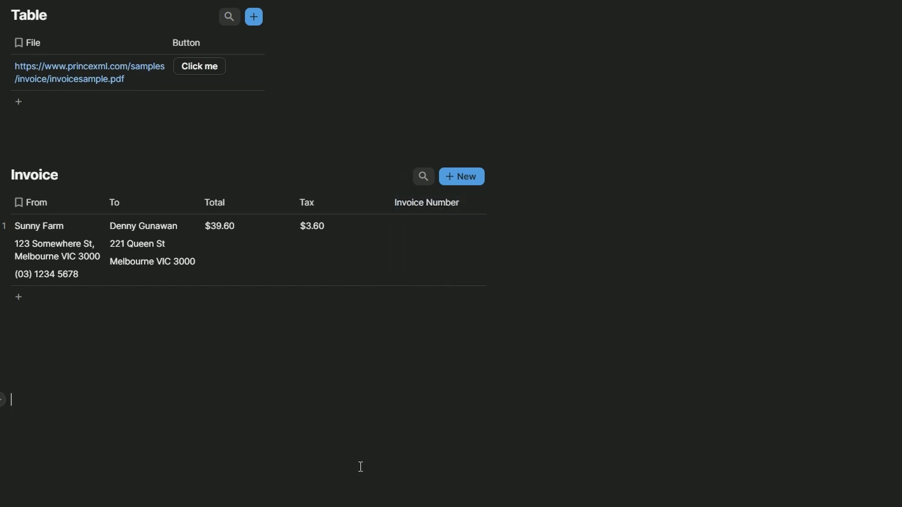
{"action": "type", "text": "/table"}
{"action": "key", "text": "Return"}
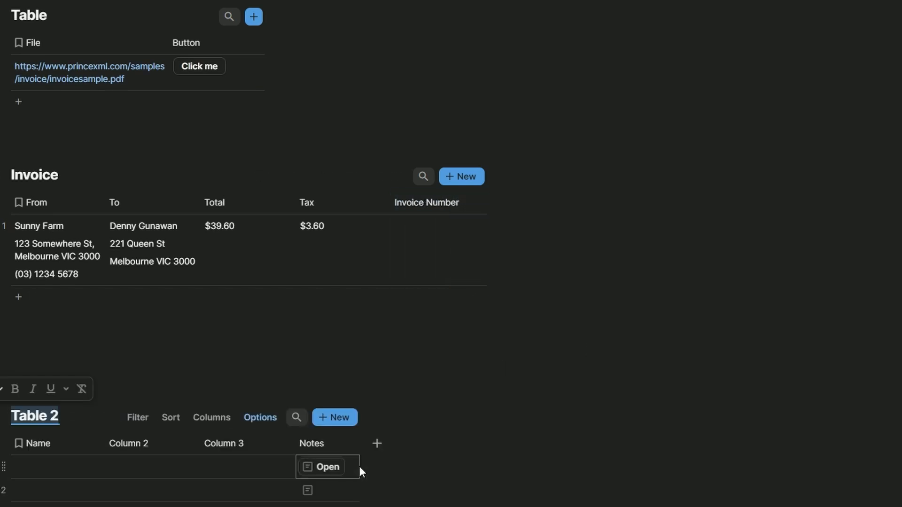
{"action": "type", "text": "Invoice Items"}
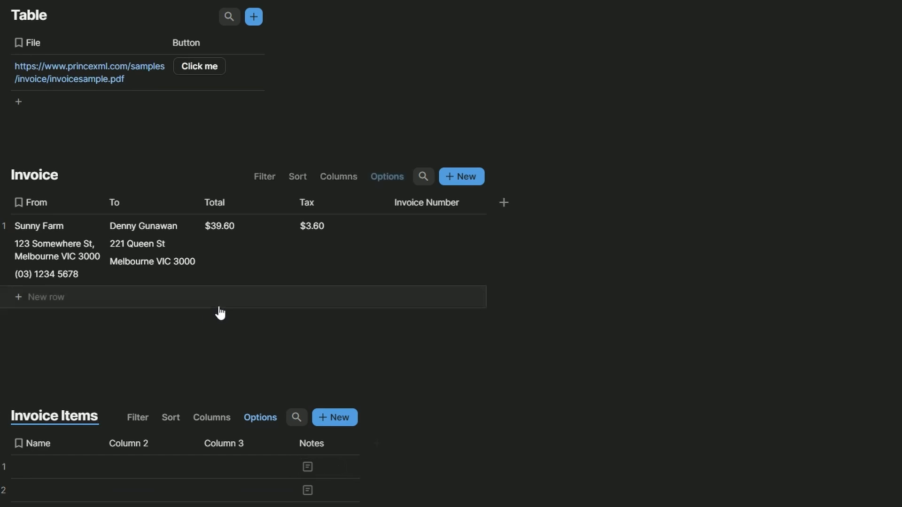
Delete Column 2, Column 3 and the Notes column from the Invoice Items table.
{"action": "left_click", "coordinate": [163, 368]}
{"action": "left_click", "coordinate": [33, 422]}
{"action": "left_click", "coordinate": [158, 423]}
{"action": "key", "text": "Delete"}
{"action": "key", "text": "Delete"}
{"action": "key", "text": "Delete"}
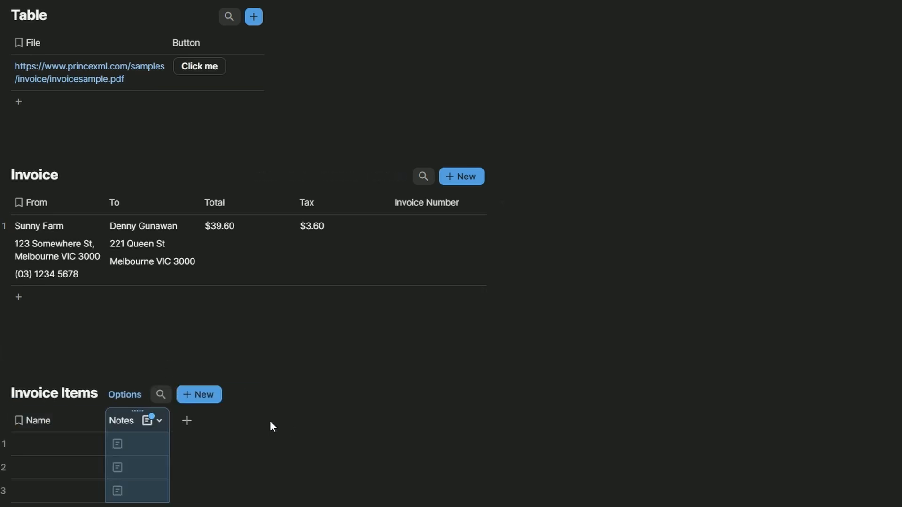
Add a number column named Quantity after the Name column in the Invoice Items table.
{"action": "left_click", "coordinate": [123, 421]}
{"action": "left_click", "coordinate": [165, 506]}
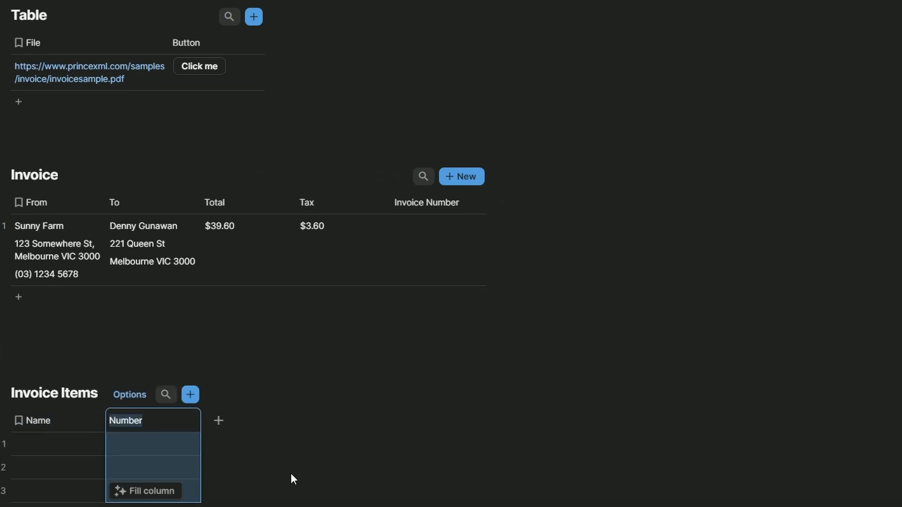
{"action": "type", "text": "Quantity"}
{"action": "key", "text": "Return"}
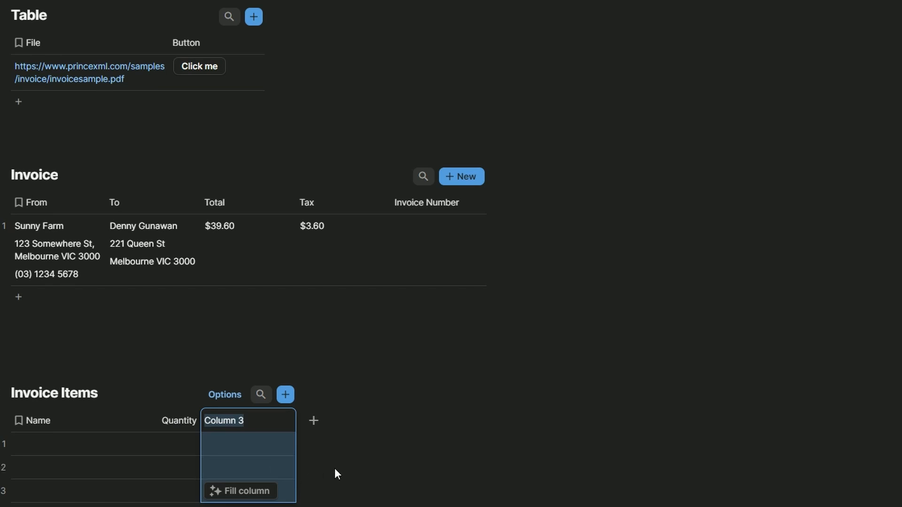
Name the new column after Quantity Subtotal and change its type from text to number.
{"action": "type", "text": "Subtotal"}
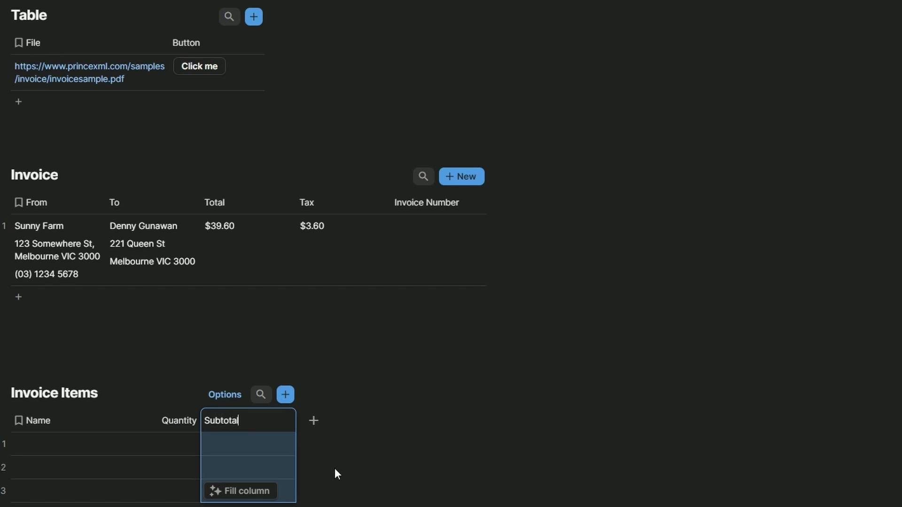
{"action": "left_click", "coordinate": [285, 420]}
{"action": "left_click", "coordinate": [321, 446]}
{"action": "left_click", "coordinate": [293, 454]}
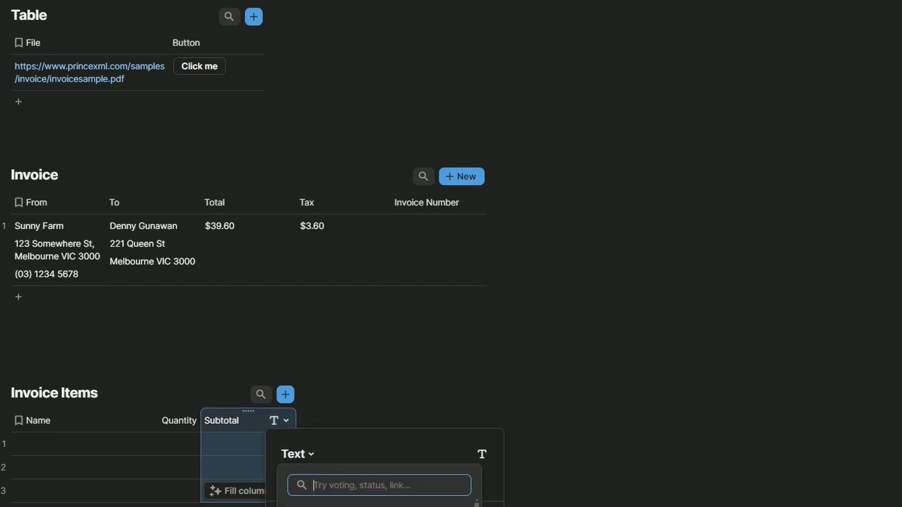
{"action": "left_click", "coordinate": [329, 505]}
{"action": "left_click", "coordinate": [393, 423]}
Add a text column named Invoice Number after Subtotal in the Invoice Items table.
{"action": "left_click", "coordinate": [314, 420]}
{"action": "left_click", "coordinate": [350, 504]}
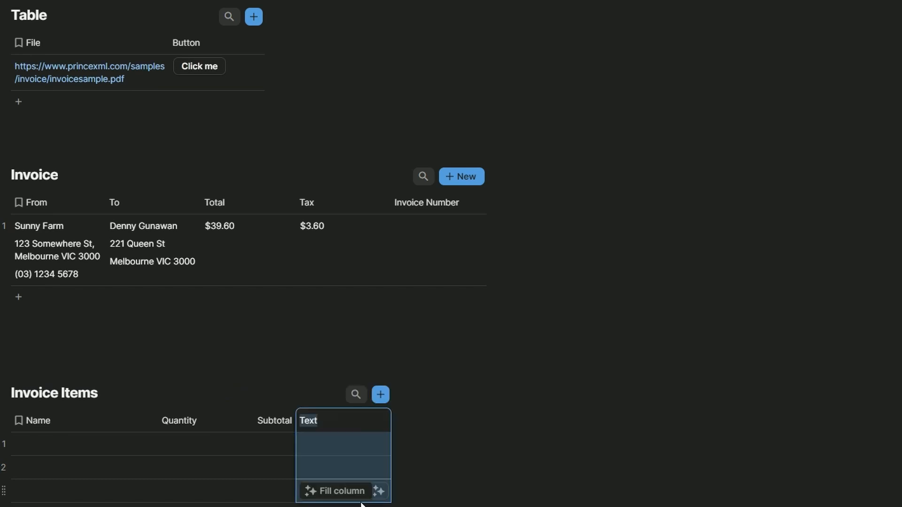
{"action": "type", "text": "Invoice N"}
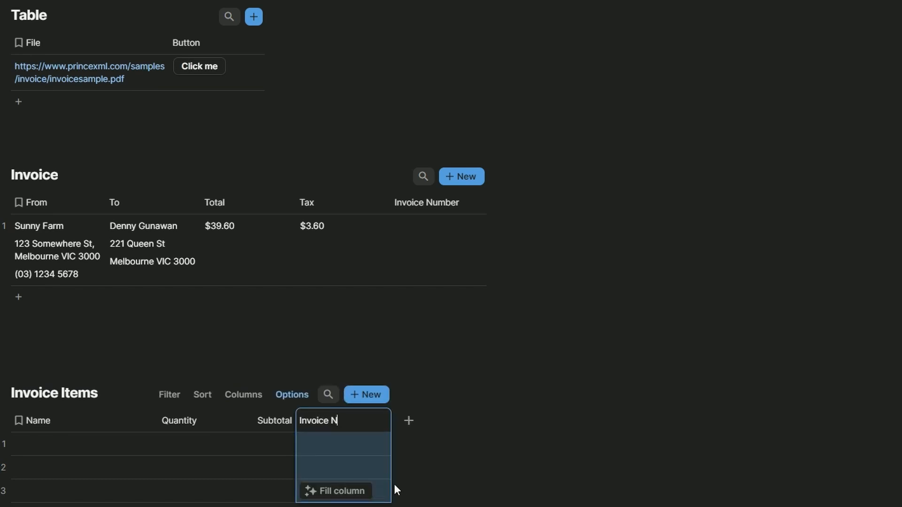
{"action": "type", "text": "umber"}
{"action": "key", "text": "Return"}
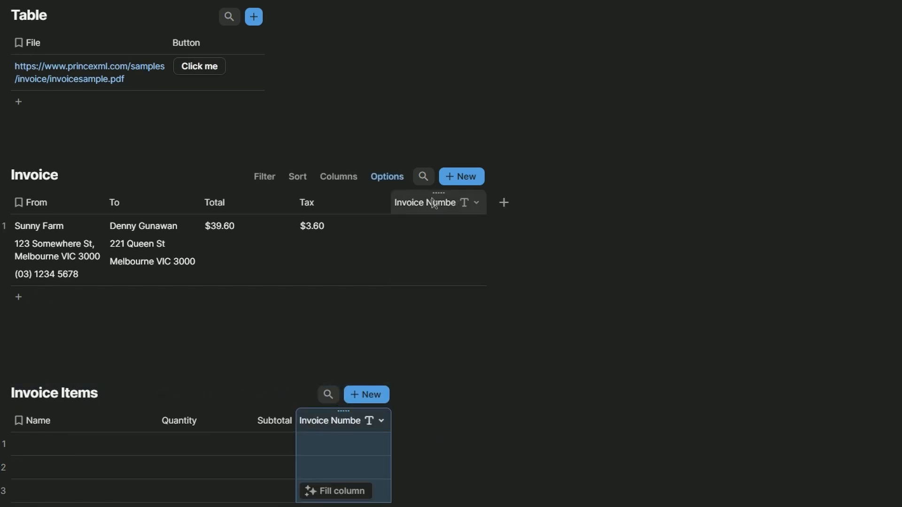
Delete all empty rows from Invoice Items, and run the file row's button to scan the invoice into both tables.
{"action": "left_click", "coordinate": [4, 440]}
{"action": "key", "text": "Delete"}
{"action": "key", "text": "Delete"}
{"action": "key", "text": "Delete"}
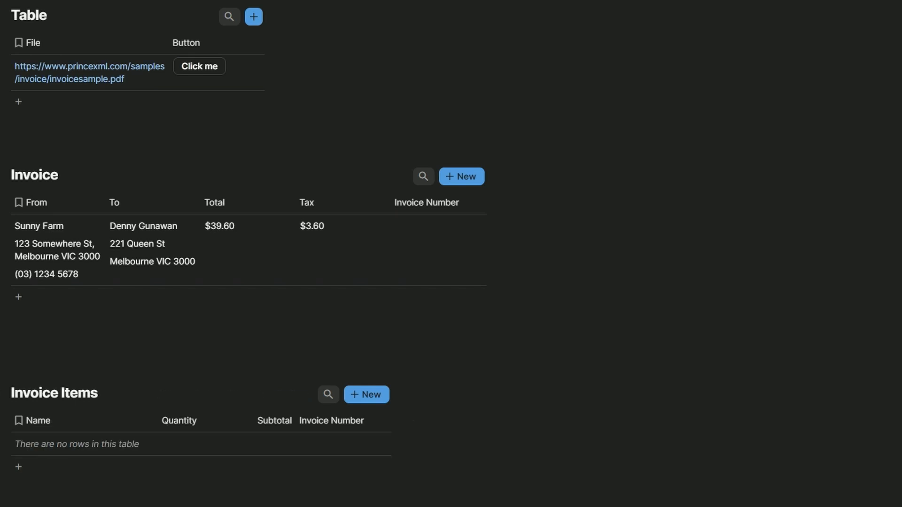
{"action": "left_click", "coordinate": [205, 70]}
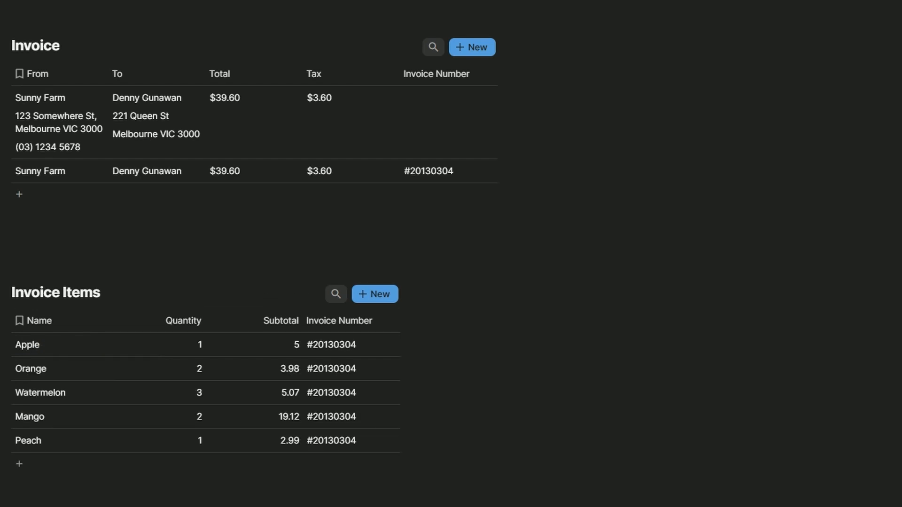
Examine the new Invoice row's names and invoice number, and compare them with the scanned item rows in Invoice Items.
{"action": "left_click_drag", "start_coordinate": [43, 169], "coordinate": [176, 173]}
{"action": "left_click", "coordinate": [177, 171]}
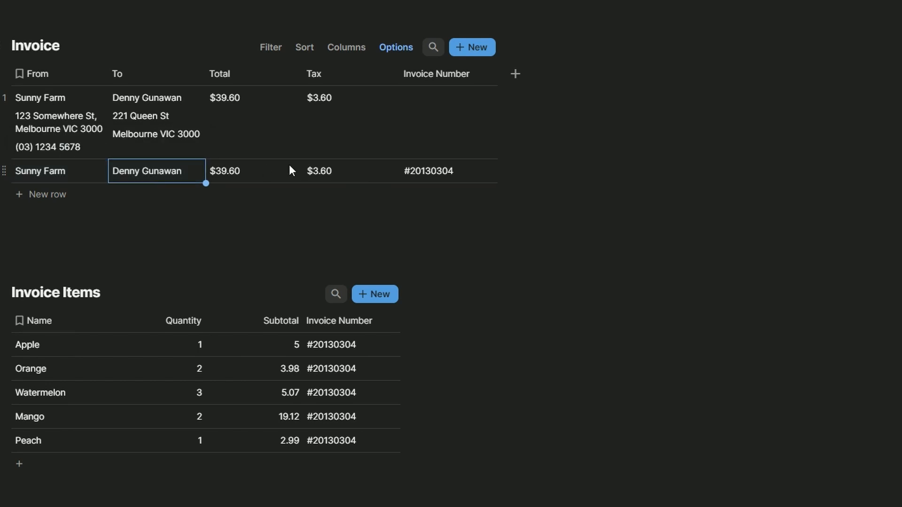
{"action": "left_click", "coordinate": [454, 171]}
{"action": "left_click", "coordinate": [331, 345]}
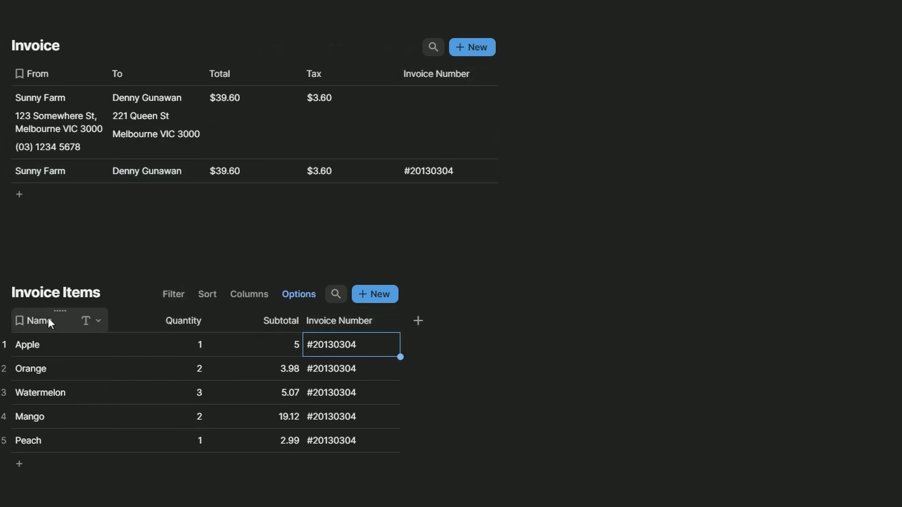
{"action": "left_click_drag", "start_coordinate": [56, 343], "coordinate": [197, 441]}
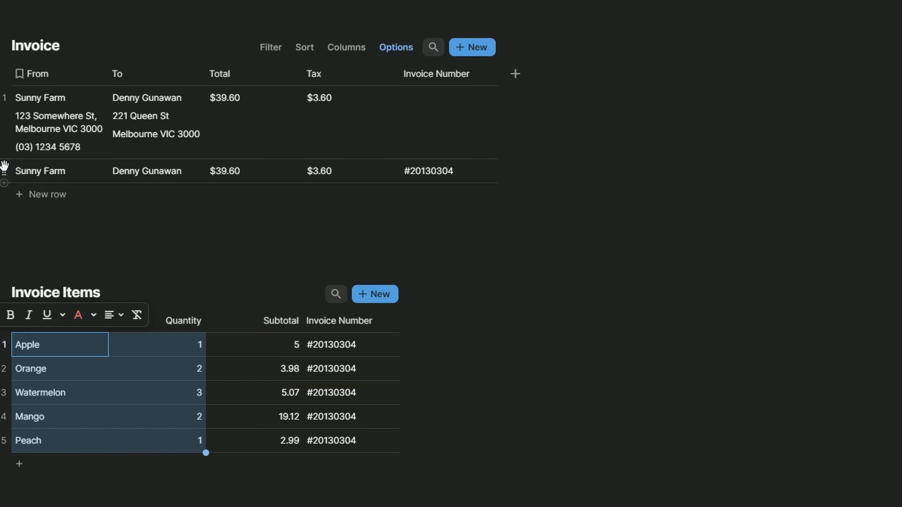
{"action": "left_click", "coordinate": [4, 171]}
{"action": "left_click", "coordinate": [99, 499]}
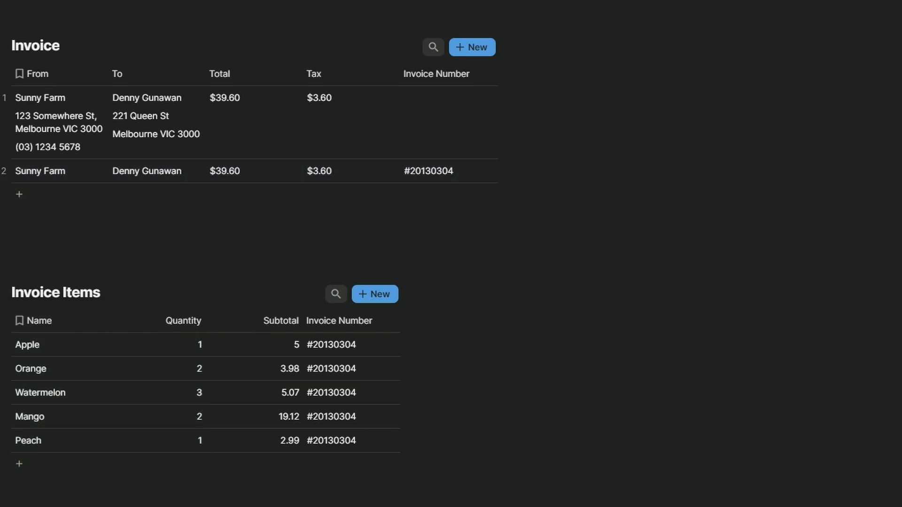
{"action": "left_click", "coordinate": [192, 240]}
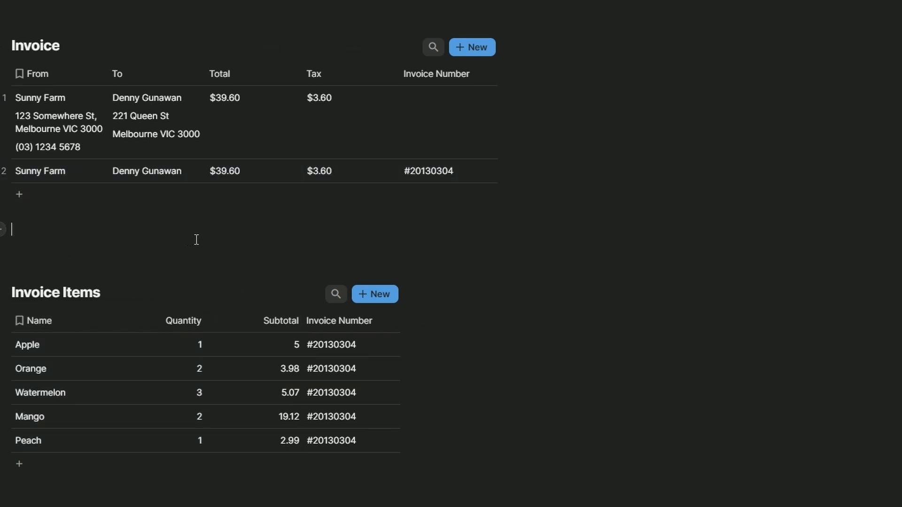